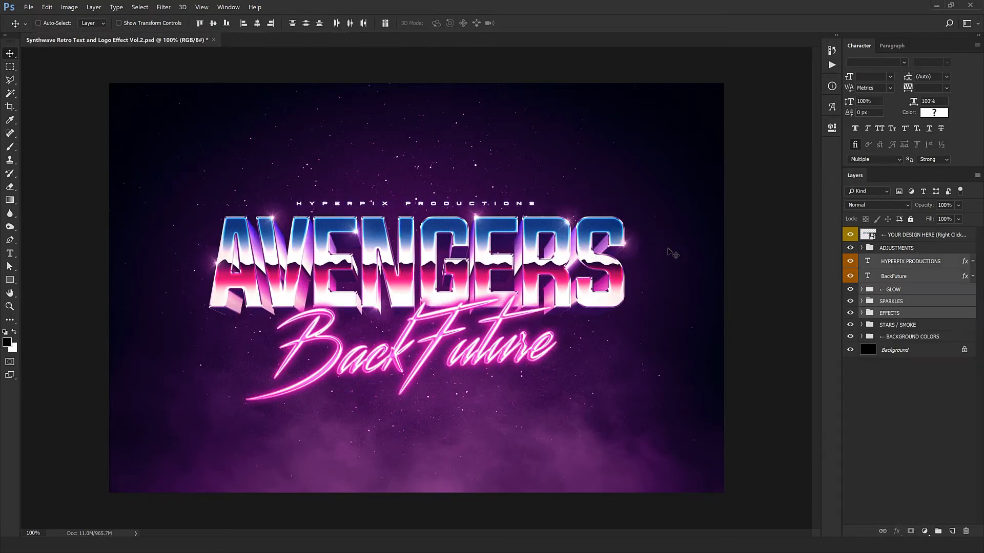
- Open the contents of the YOUR DESIGN HERE smart object and replace the AVENGERS text with VAPORWAVE
click(910, 238)
right_click(888, 241)
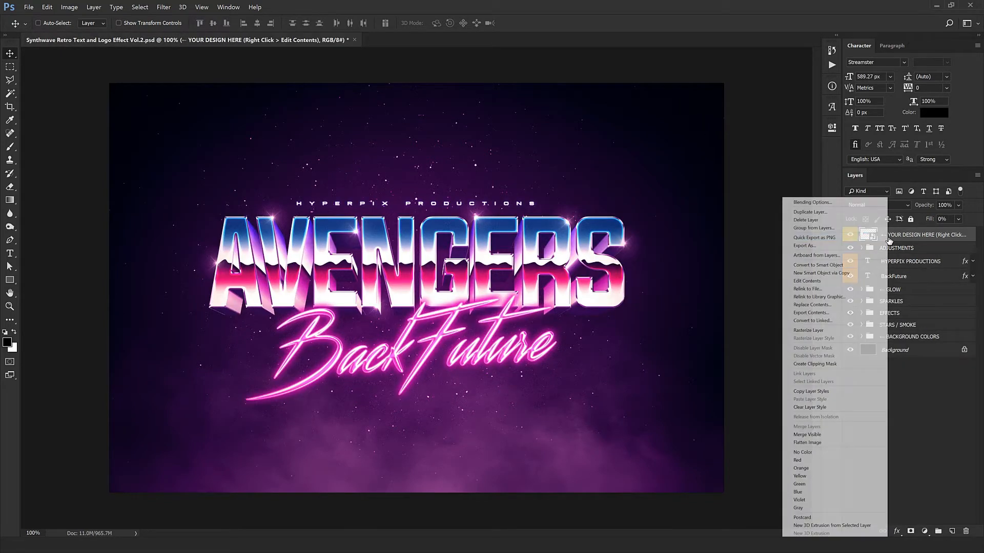
click(807, 281)
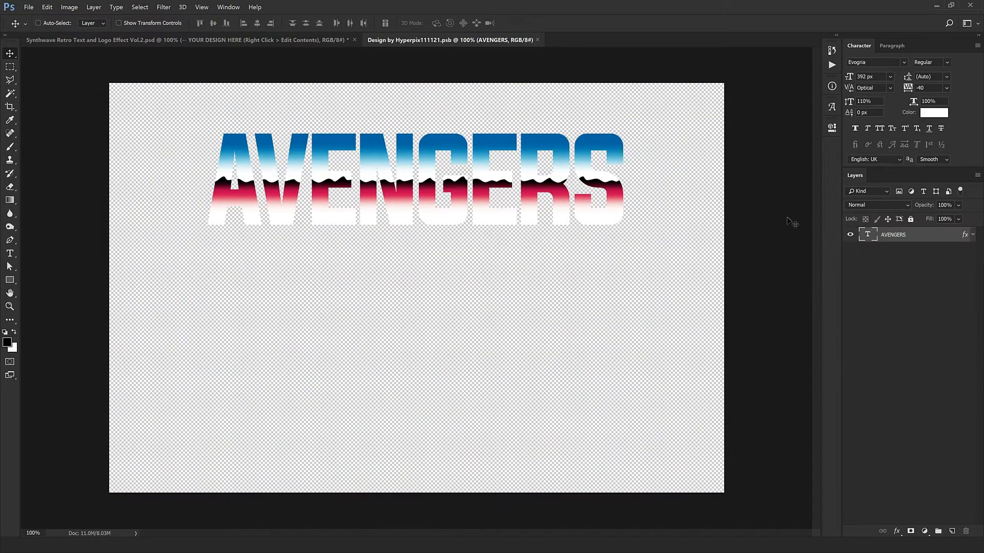
double_click(867, 235)
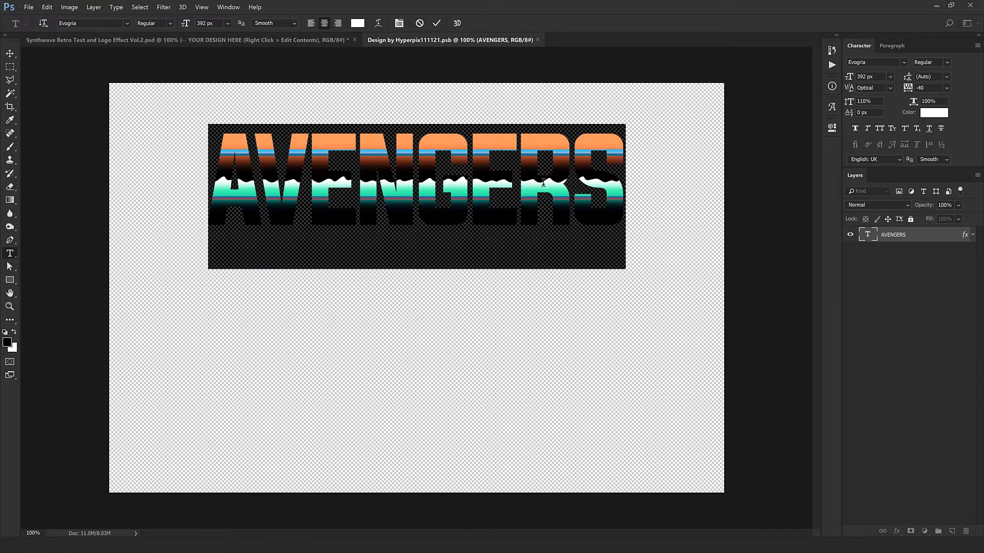
text(VAPOR)
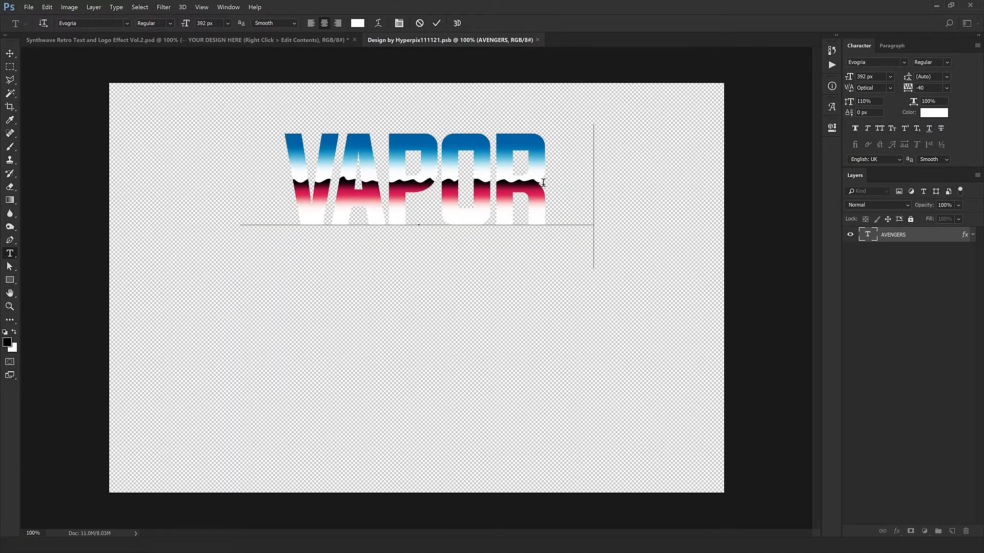
text(WAVE)
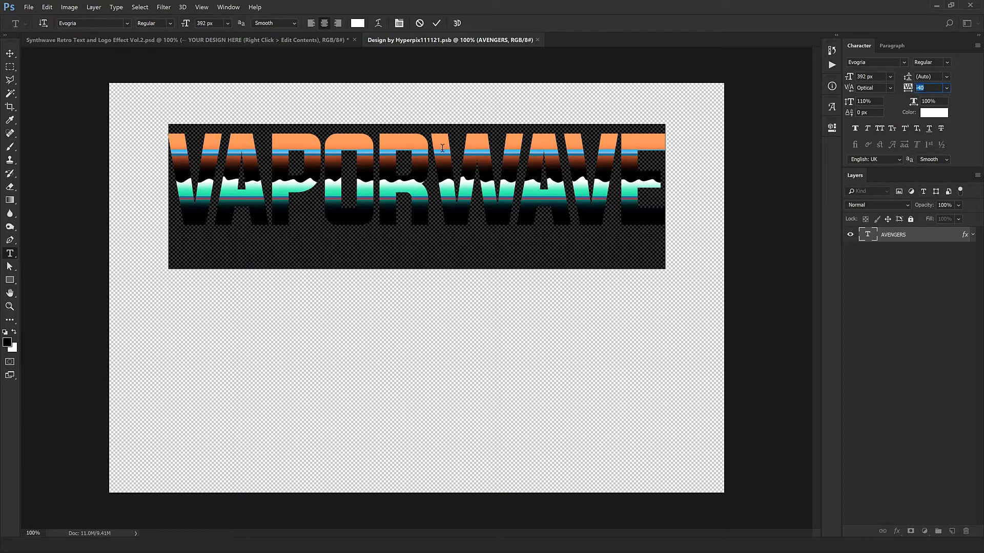
- Set the VAPORWAVE text's tracking to -60 and commit the text edit
key(Down)
key(Down)
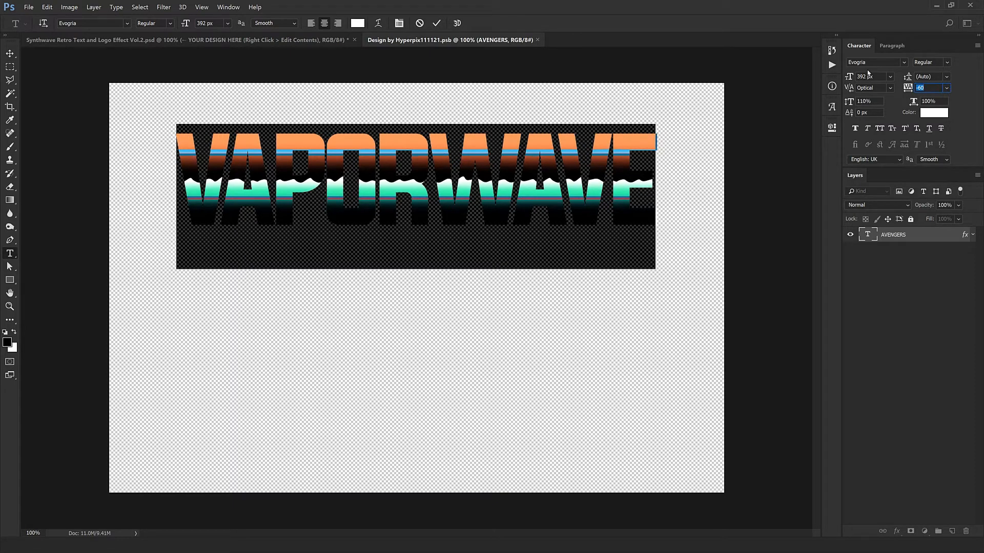
key(Down)
key(Up)
click(606, 149)
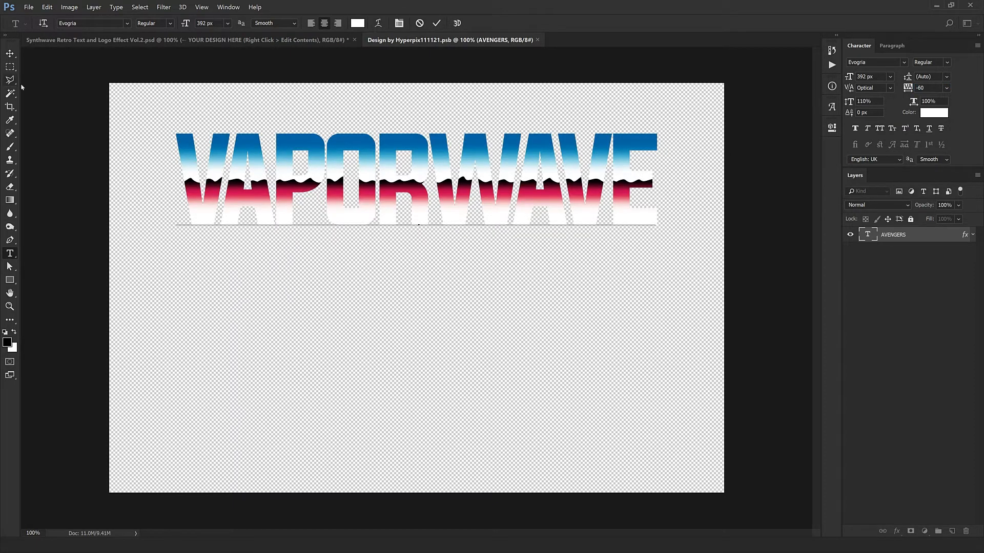
click(9, 53)
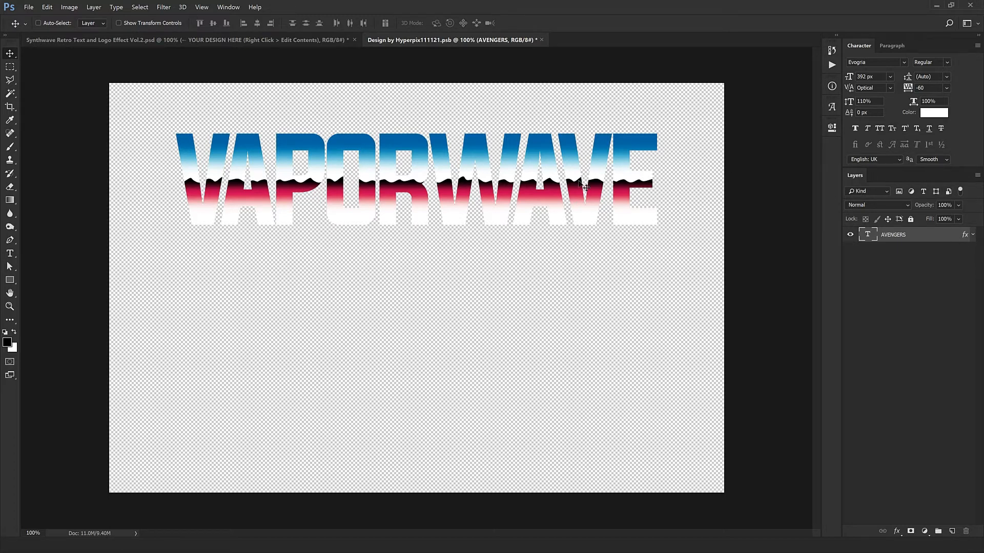
- Reposition the Pattern Overlay on the VAPORWAVE text sideways, apply it, and save and close the smart object document
double_click(964, 237)
click(614, 399)
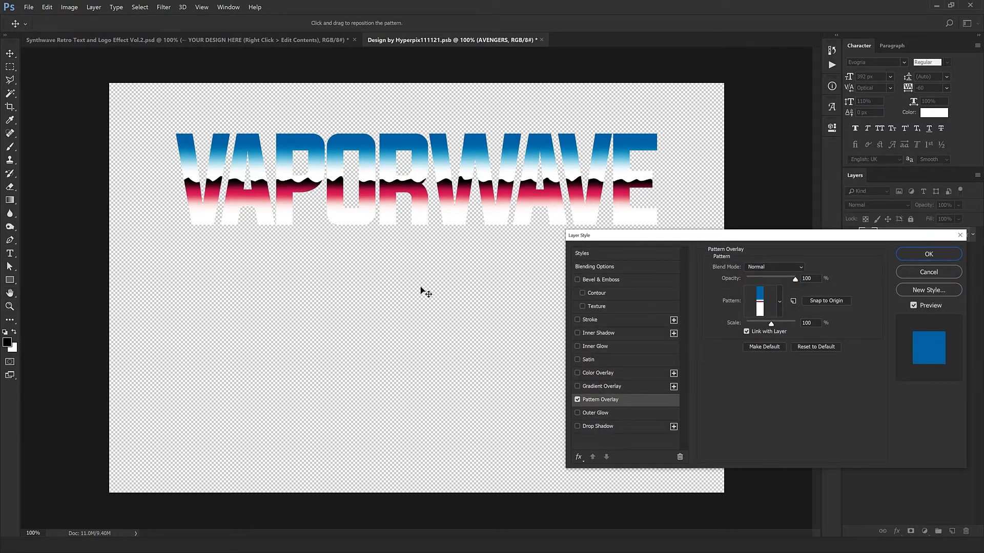
mouse_move(424, 287)
mouse_down()
mouse_move(415, 301)
mouse_move(119, 286)
mouse_move(308, 236)
mouse_move(524, 297)
mouse_move(496, 295)
mouse_up()
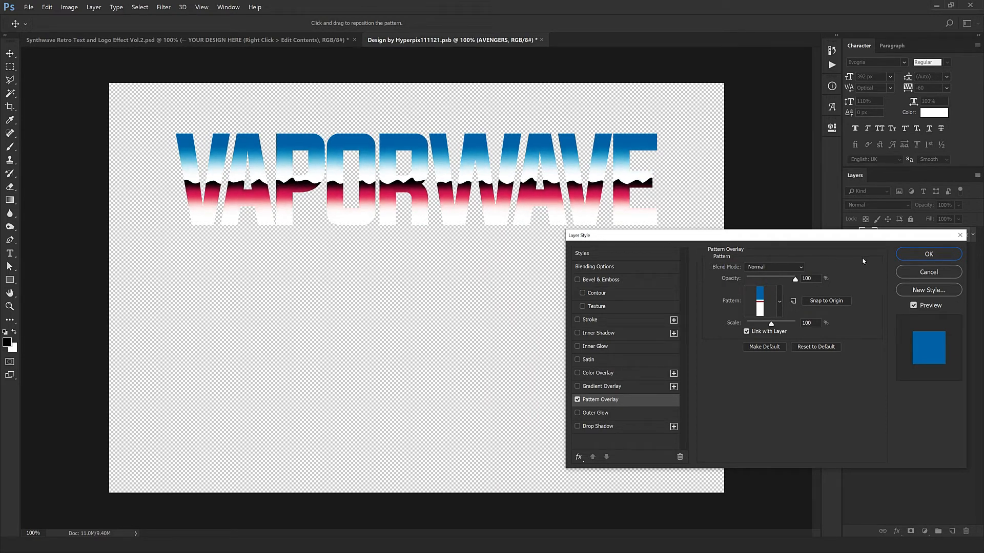
click(932, 256)
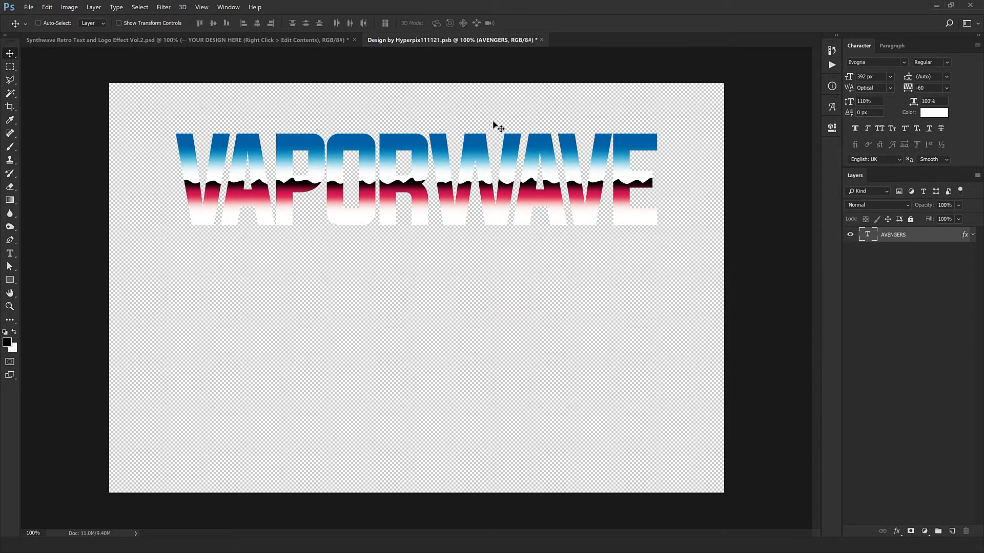
click(541, 39)
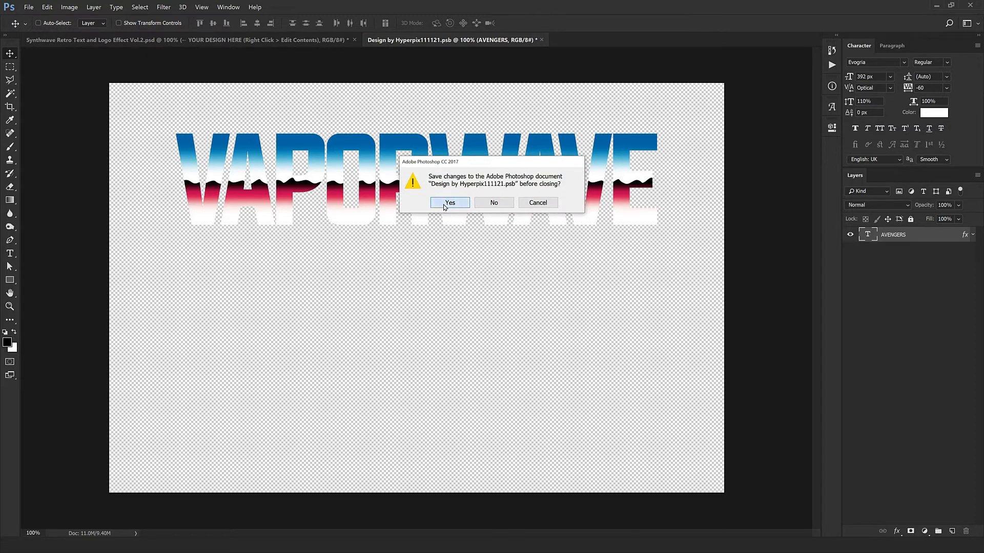
click(449, 203)
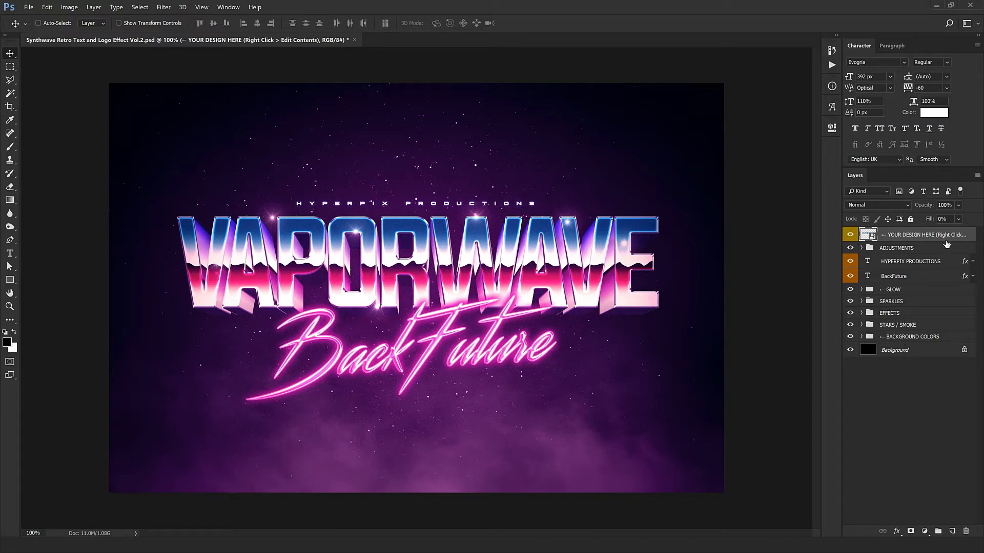
- Hide the EXTRUSION group inside the EFFECTS group and inspect the flat lettering up close
click(900, 316)
click(862, 315)
click(902, 336)
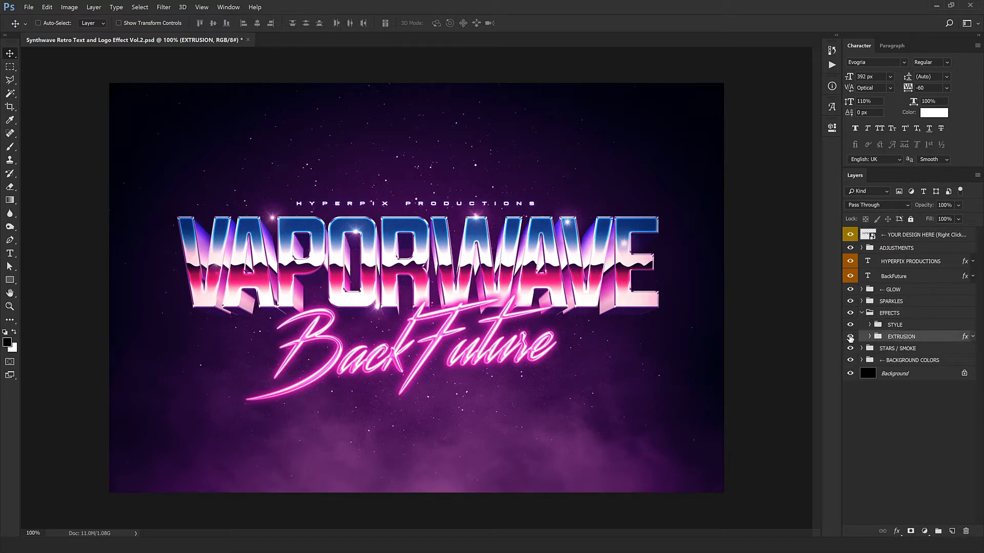
click(850, 336)
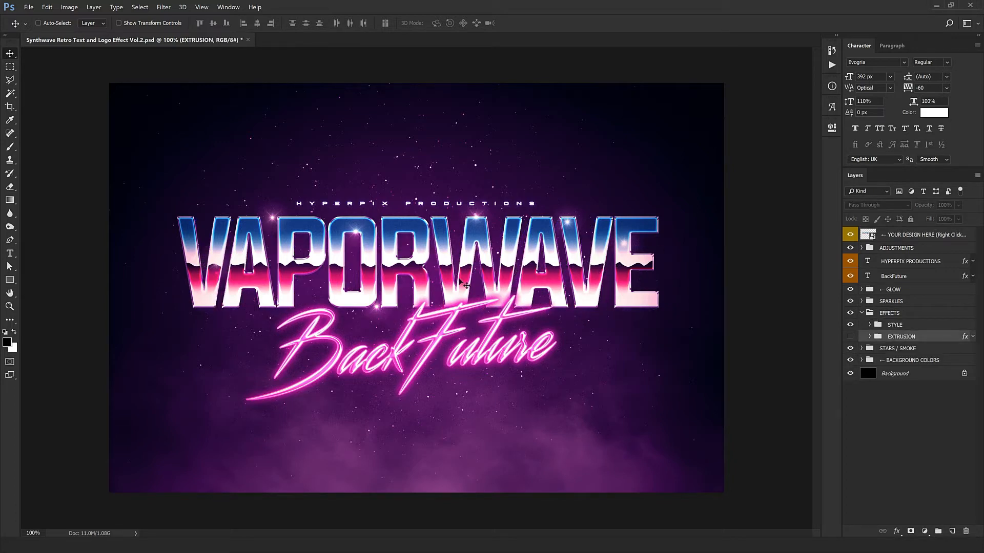
key(ctrl+plus)
drag(528, 366, 536, 217)
alt+click(536, 218)
ctrl+click(419, 271)
drag(411, 365, 540, 229)
alt+click(540, 229)
- Expand the ADJUSTMENTS group and its color, brightness and contrast subgroup
click(892, 249)
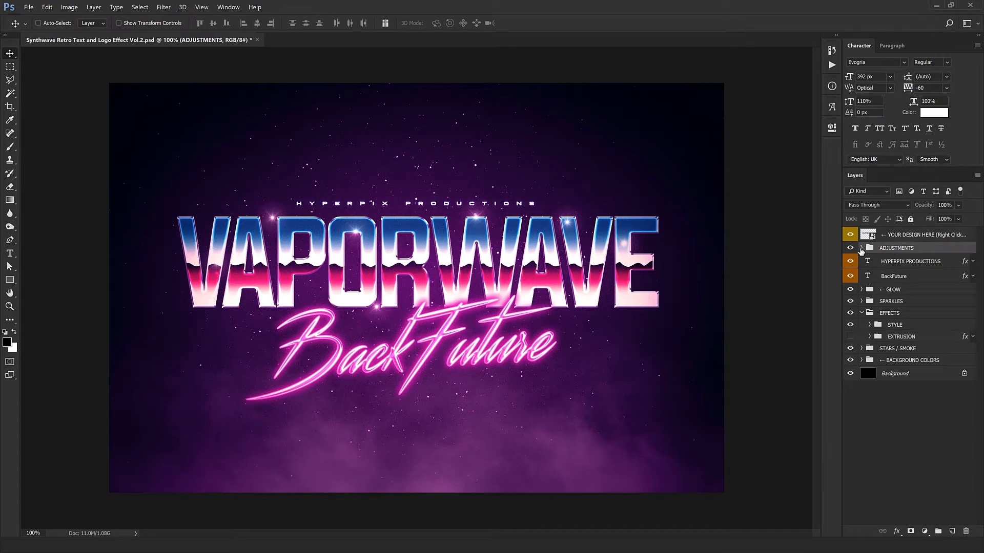
click(861, 248)
click(893, 260)
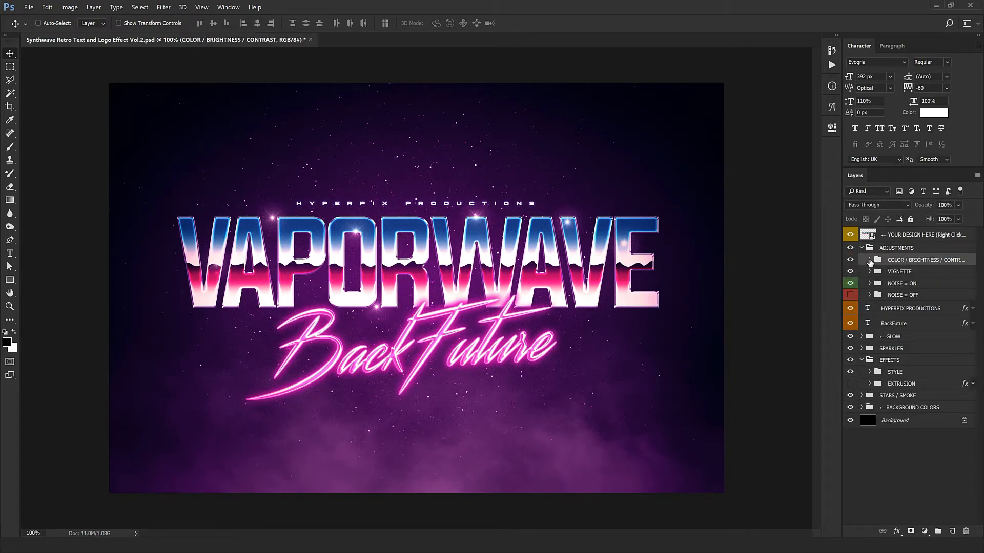
click(870, 260)
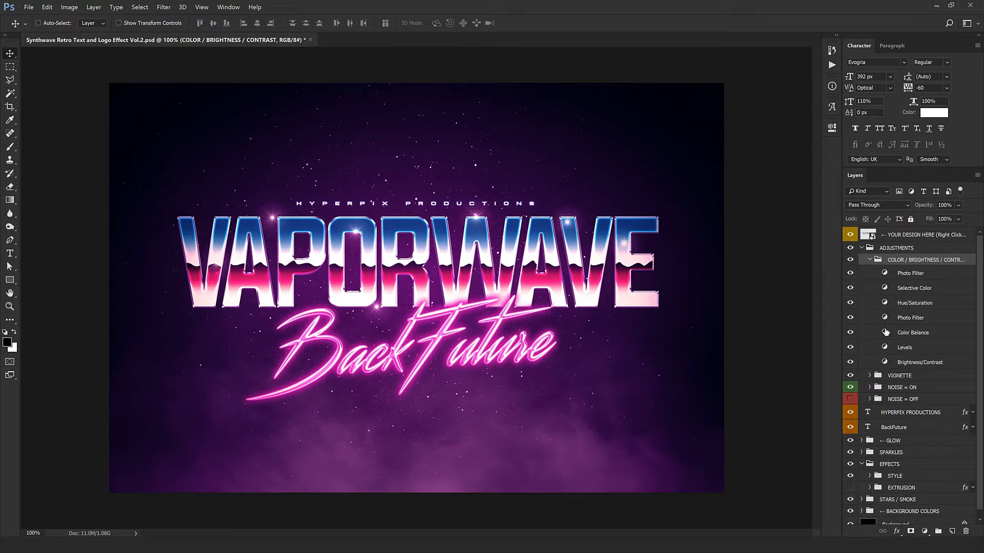
- Try a midtone Magenta–Green shift of +71 on the Color Balance adjustment and undo it
double_click(884, 332)
drag(731, 181, 765, 199)
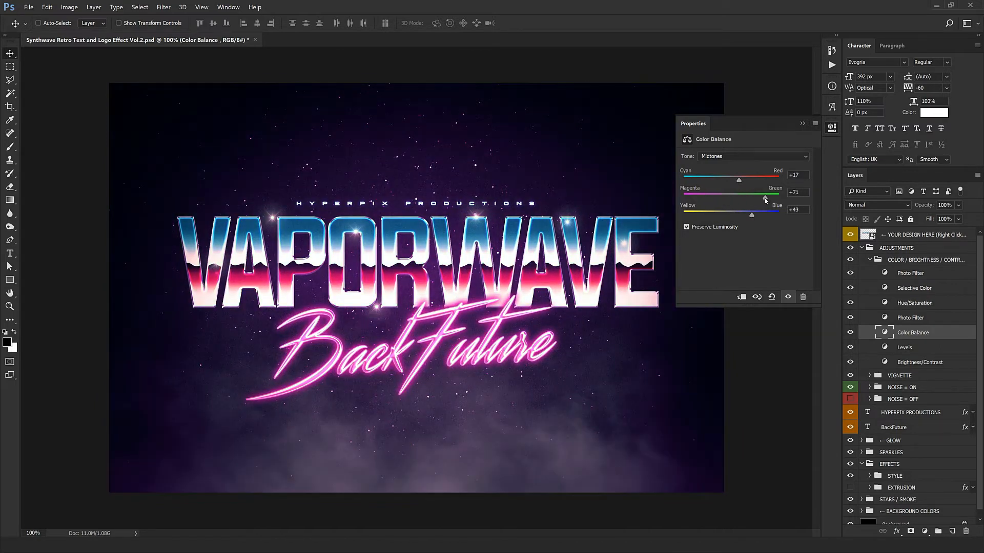
key(ctrl+z)
click(803, 123)
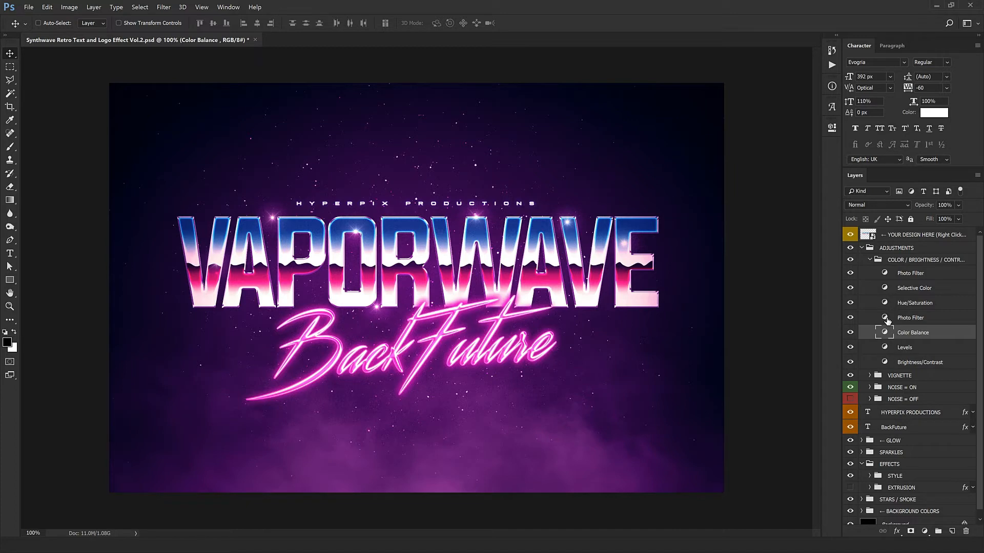
- Try different presets such as Cooling Filter (LBB) and Yellow on the Photo Filter above Color Balance, and undo the change
double_click(886, 317)
click(762, 156)
click(761, 157)
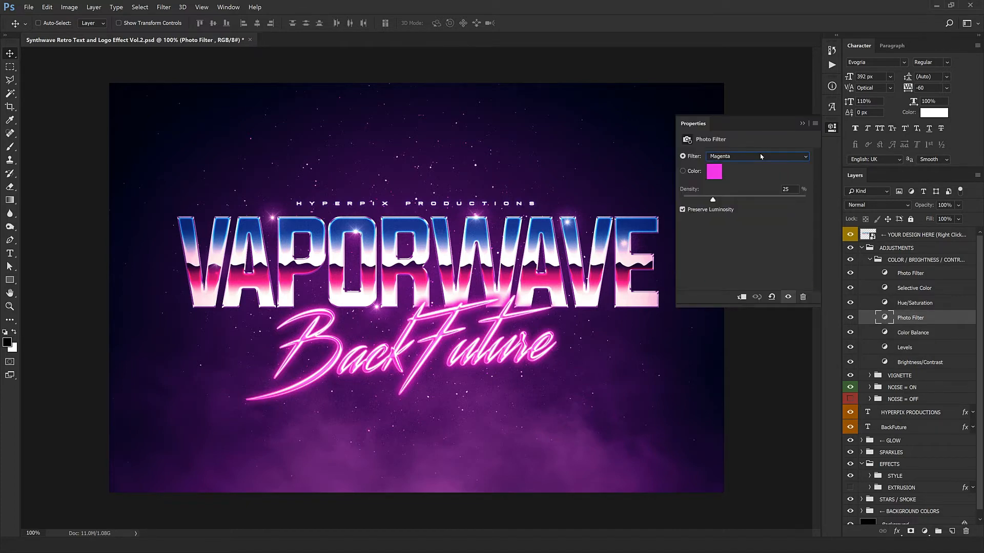
scroll(761, 158, down, 4)
scroll(475, 291, up, 3)
scroll(475, 290, up, 11)
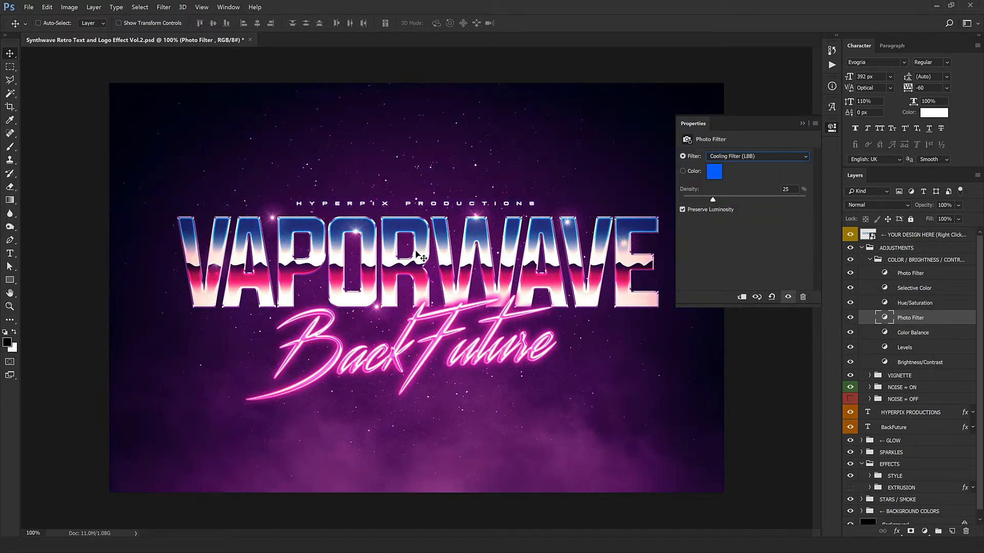
scroll(410, 192, down, 4)
scroll(599, 198, down, 3)
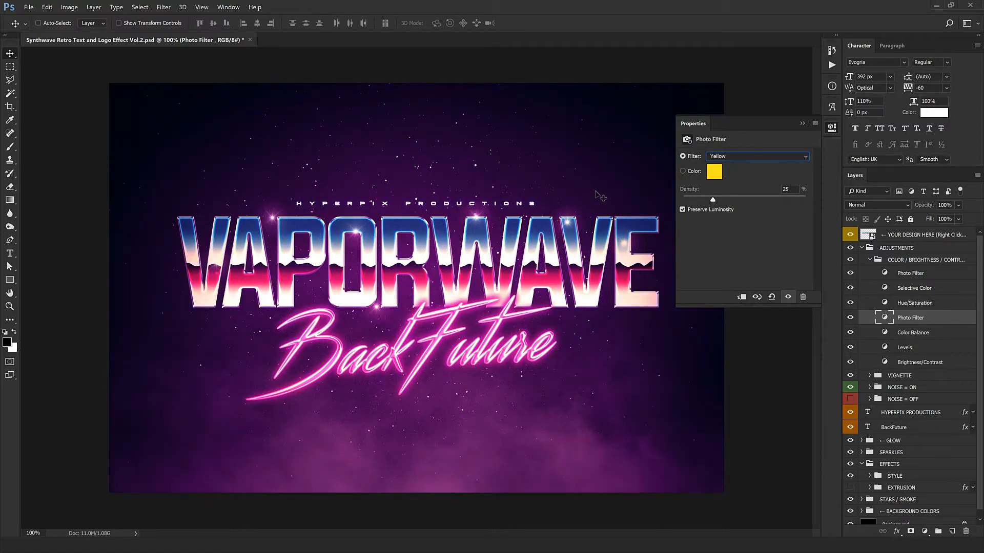
click(691, 127)
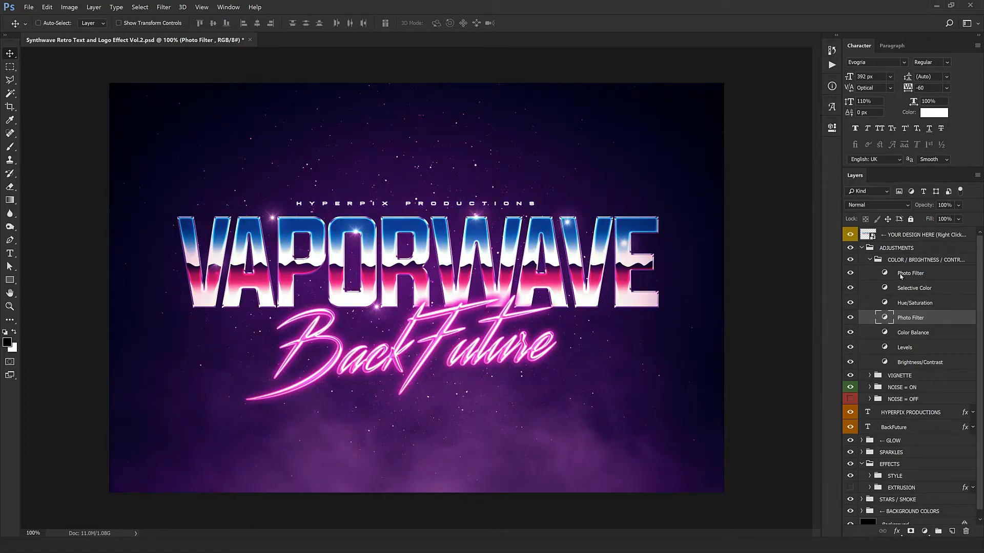
key(ctrl+z)
- Reduce the Vignette layer's opacity to 19% within the VIGNETTE group, collapsing the color adjustments and VIGNETTE groups
click(870, 260)
click(872, 273)
click(871, 272)
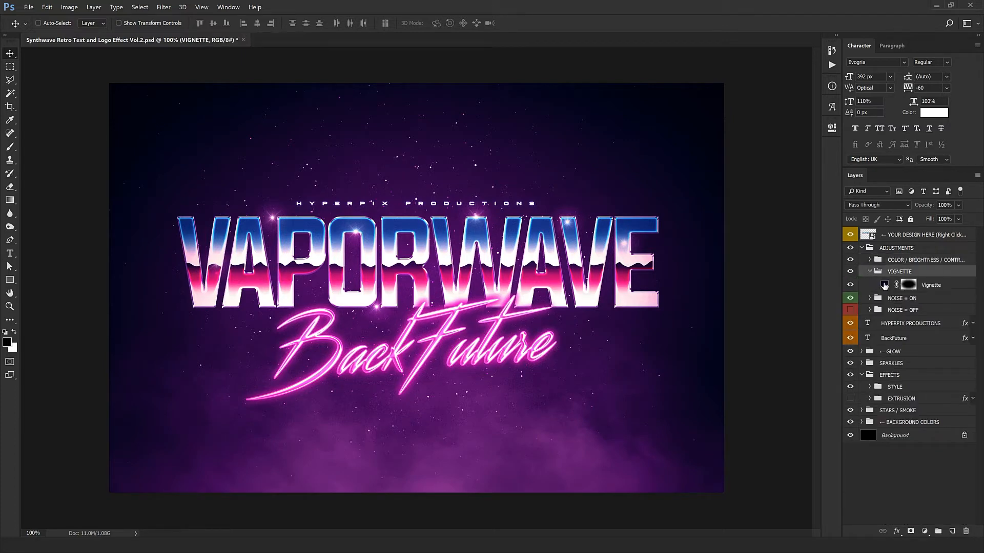
click(908, 284)
drag(928, 210, 677, 232)
click(851, 285)
click(850, 285)
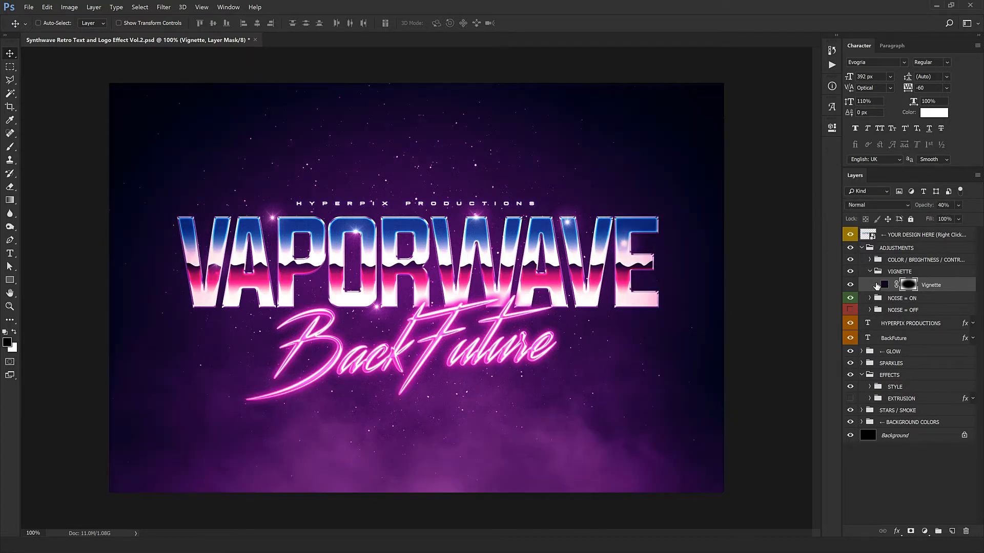
mouse_move(917, 211)
mouse_down()
mouse_move(906, 212)
mouse_move(916, 216)
mouse_up()
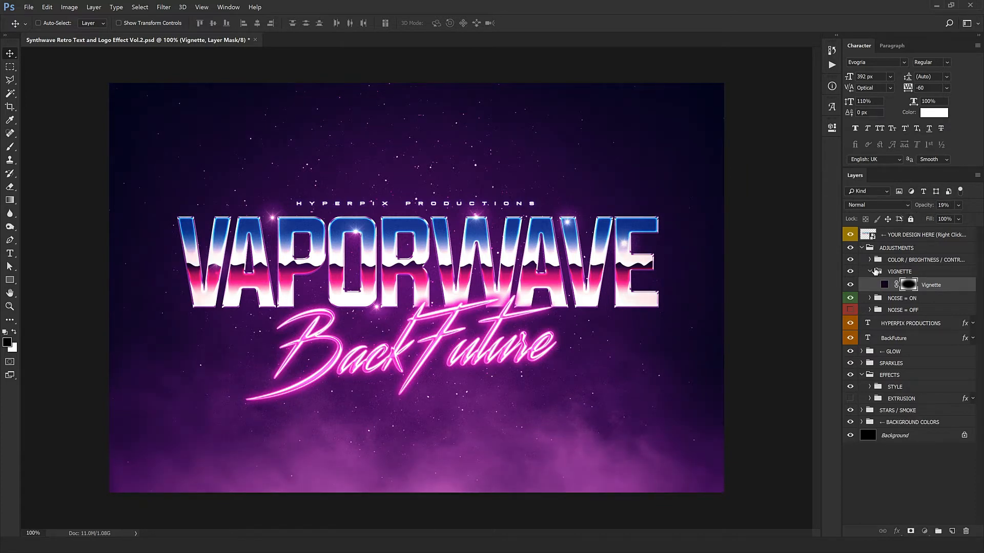
click(877, 271)
click(869, 272)
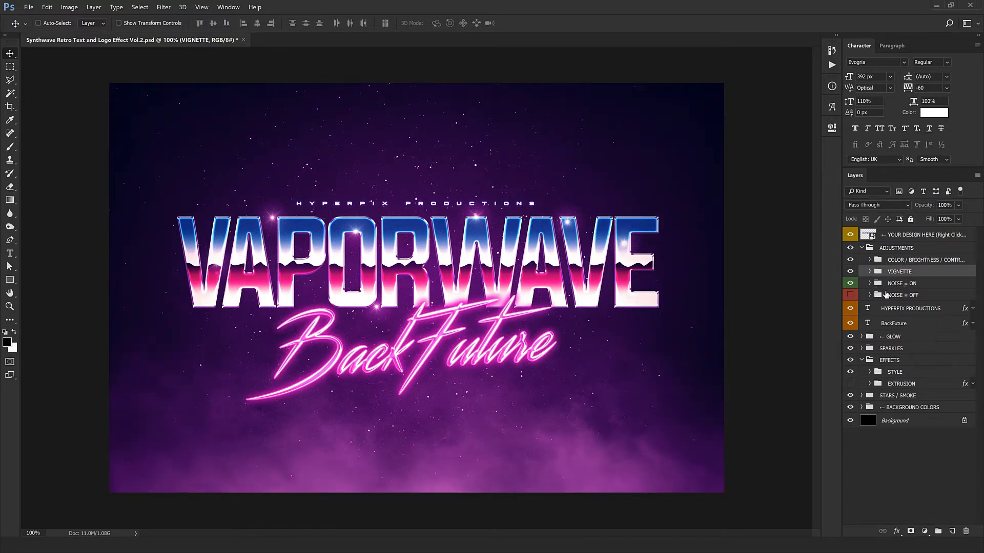
- Inspect the artwork's grain, hide the NOISE = ON group and show the NOISE = OFF group instead
ctrl+click(531, 243)
drag(534, 339, 516, 400)
drag(582, 172, 619, 208)
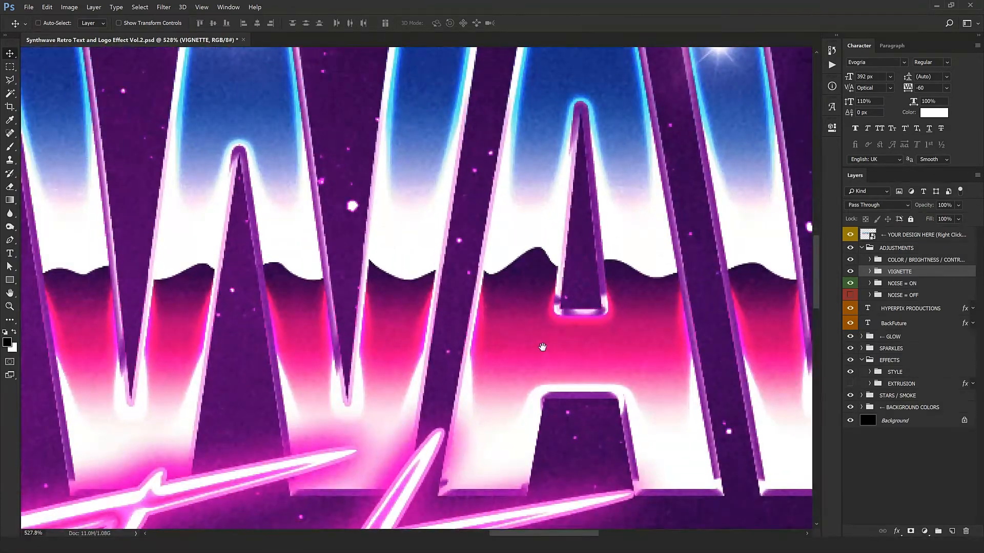
key(ctrl+1)
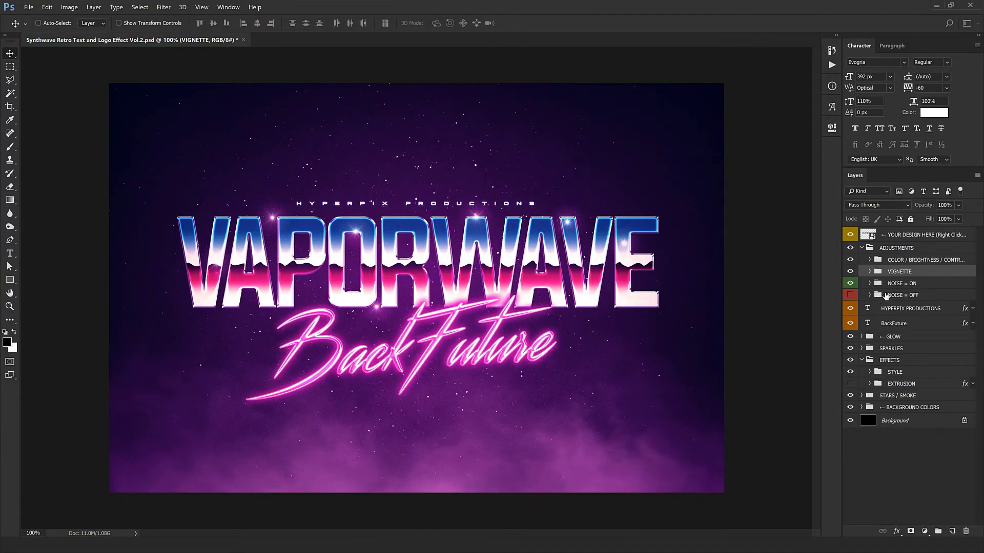
click(902, 283)
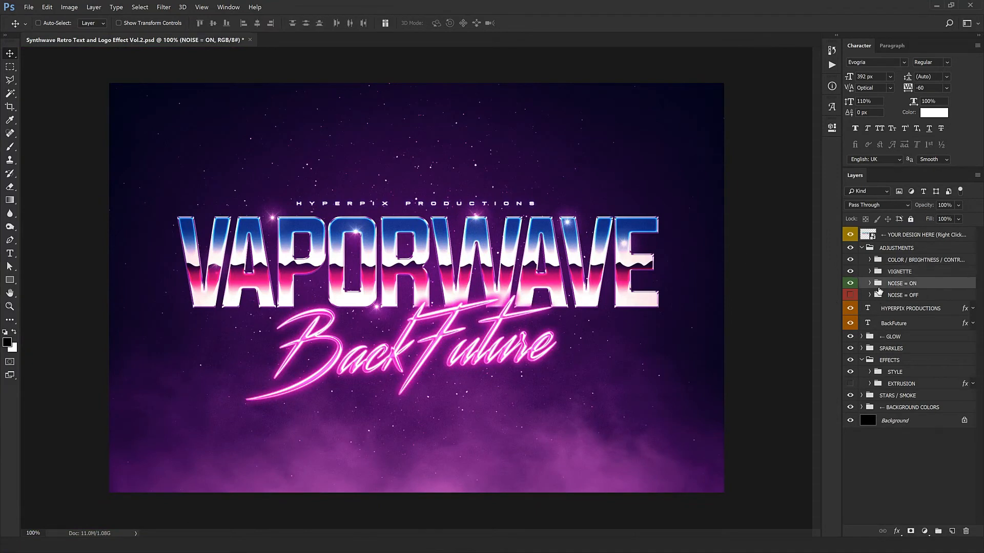
click(850, 285)
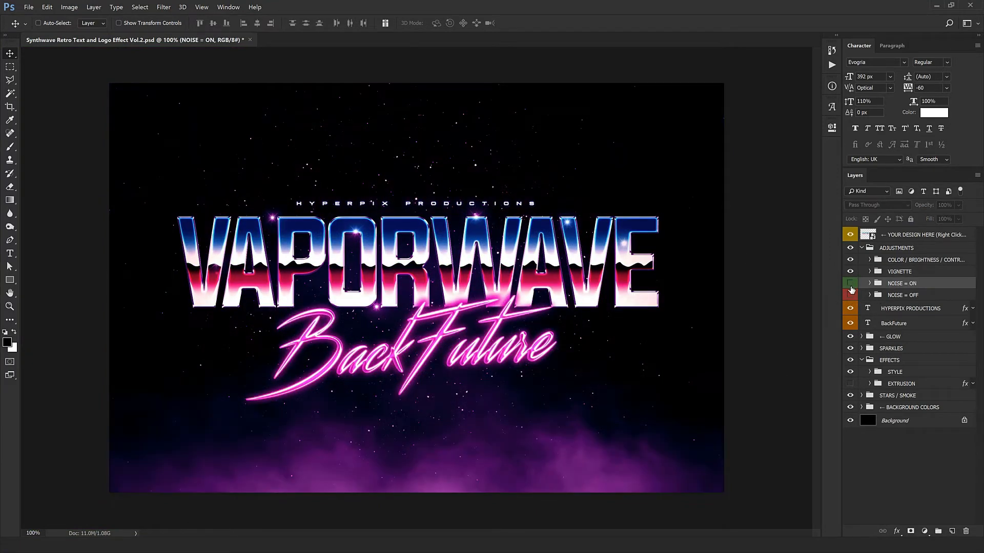
click(914, 296)
click(850, 295)
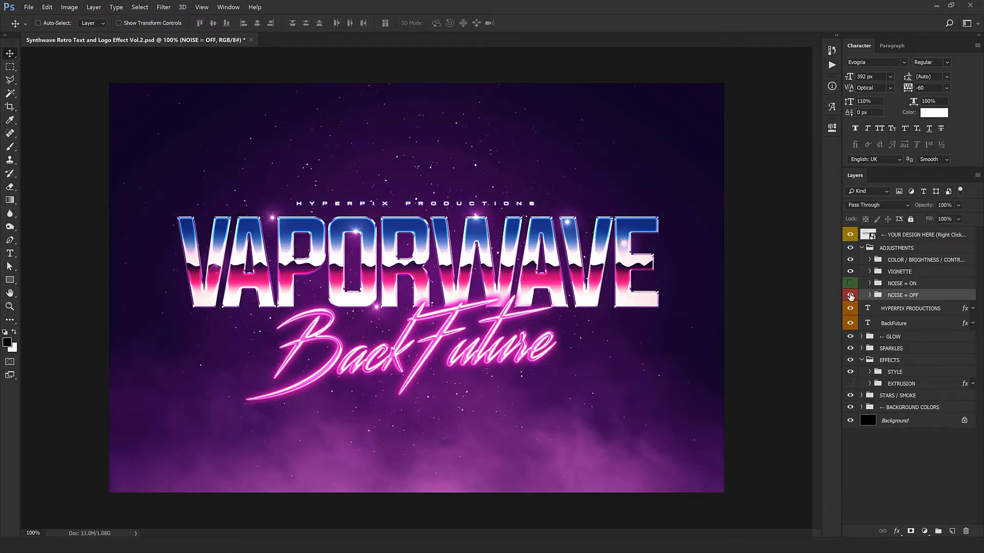
key(ctrl+plus)
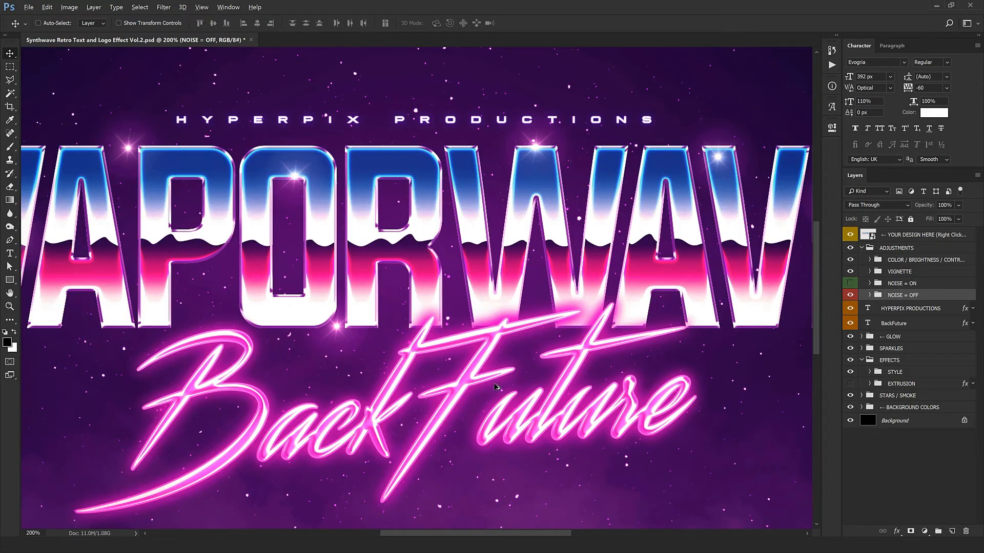
drag(434, 304, 441, 282)
key(ctrl+minus)
key(ctrl+minus)
key(ctrl+minus)
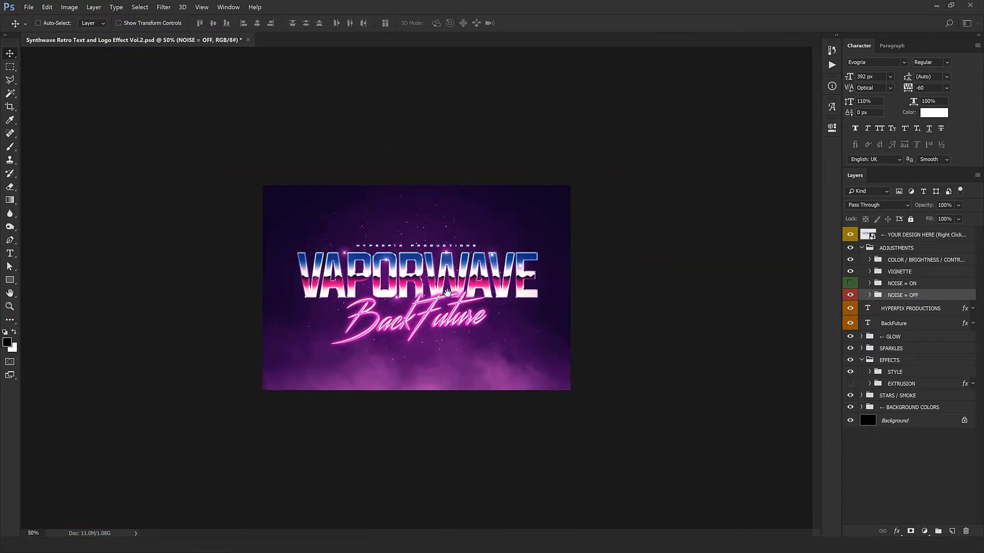
- Show the NOISE = ON group, hide the NOISE = OFF group and collapse the ADJUSTMENTS group
key(ctrl+plus)
click(849, 295)
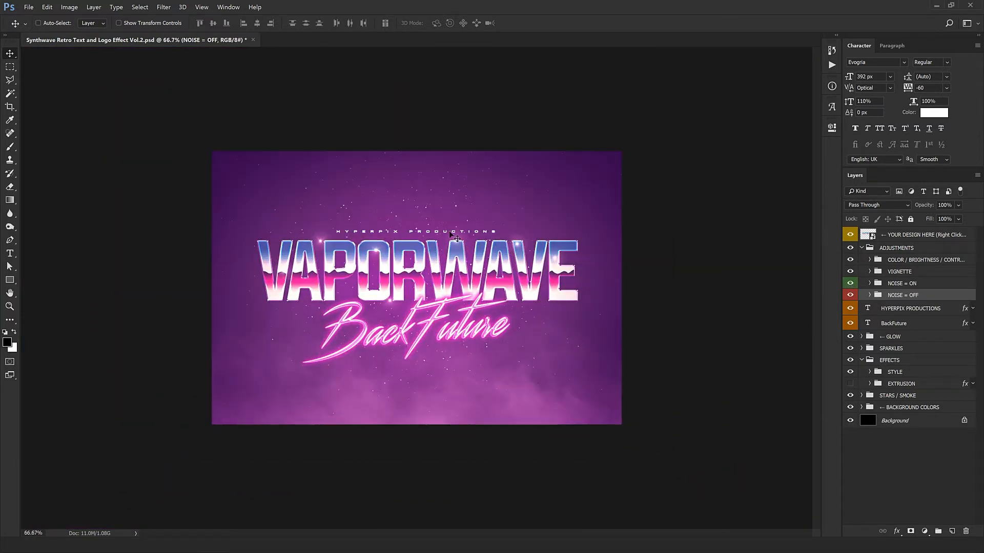
click(850, 293)
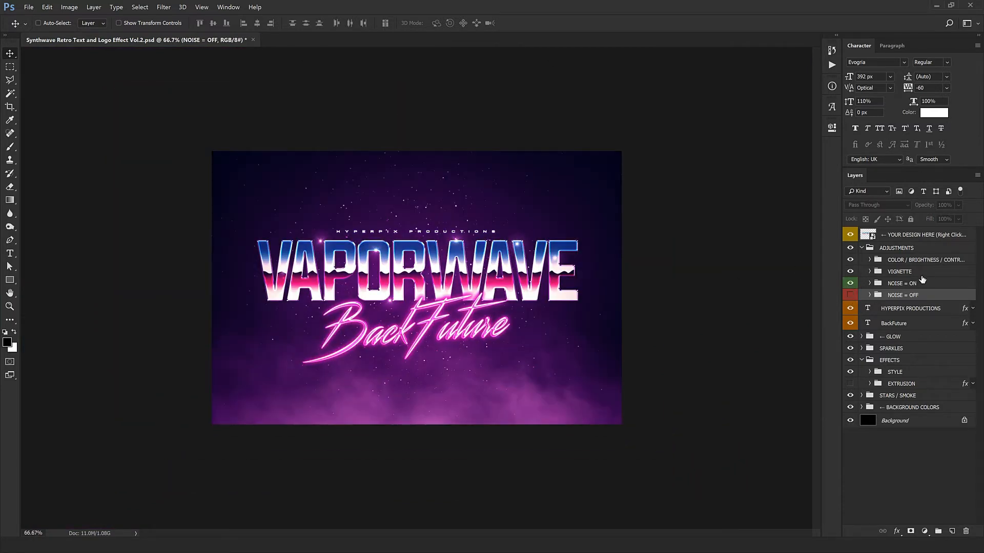
key(ctrl+plus)
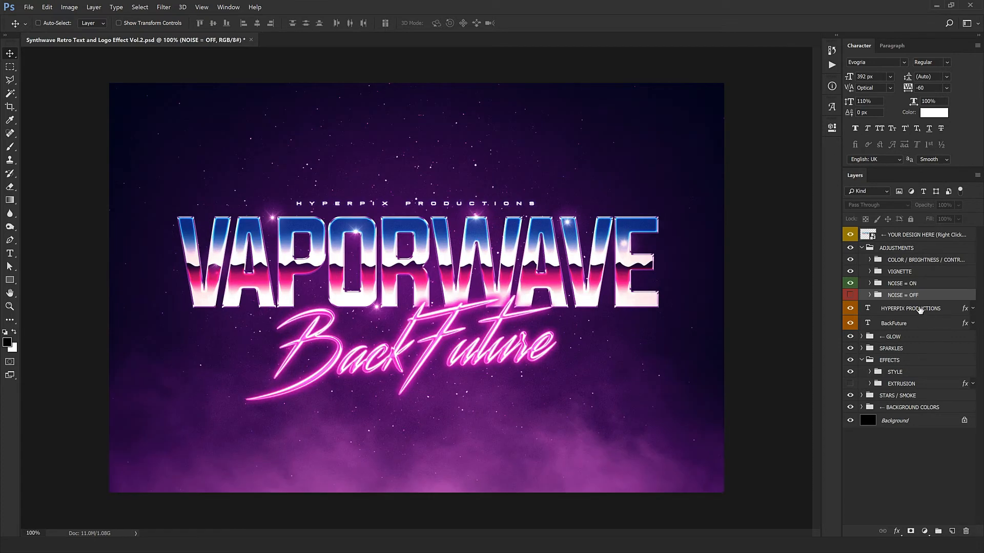
click(862, 248)
- Replace the small HYPERPIX PRODUCTIONS tagline above the title with "YOUR DESIGN AGENCY"
click(896, 263)
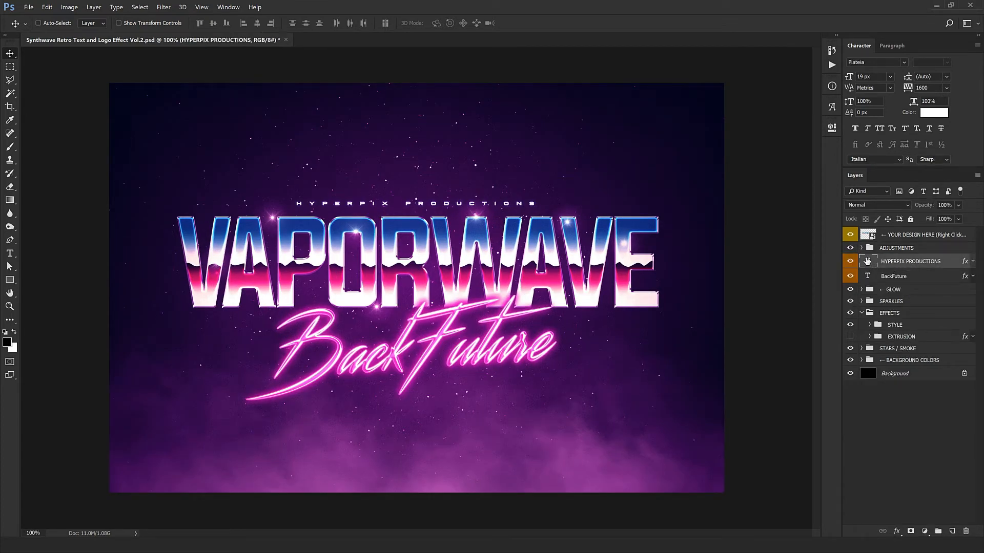
double_click(867, 261)
text(YOUR)
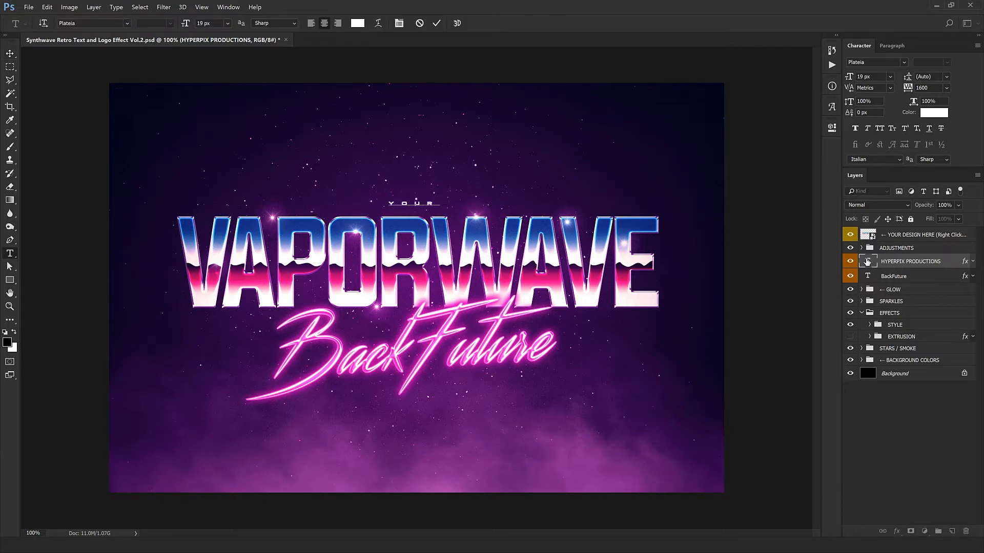
text( DESIGN AGENCY)
key(ctrl+Return)
key(v)
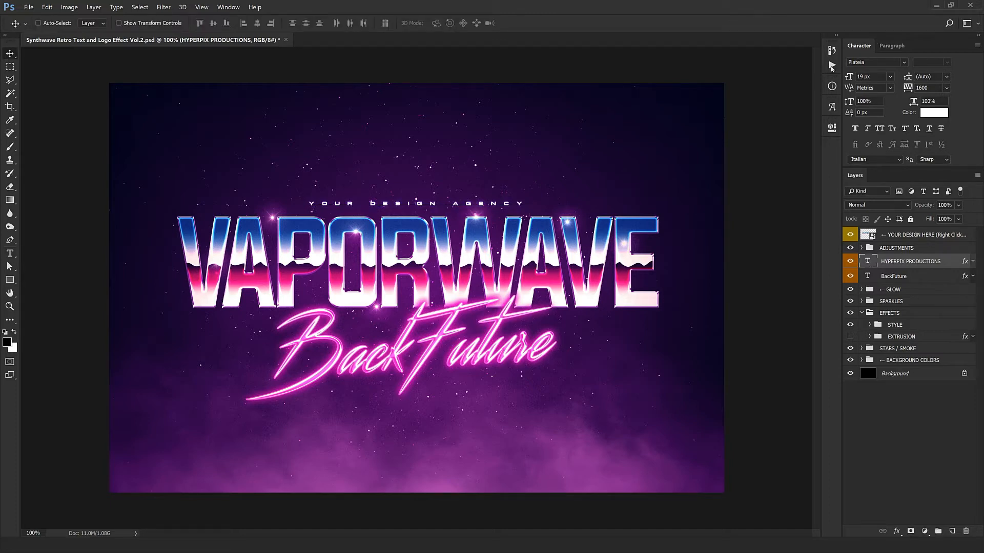
- Replace the pink BackFuture script text beneath the title with "Best Albums"
click(878, 279)
double_click(871, 278)
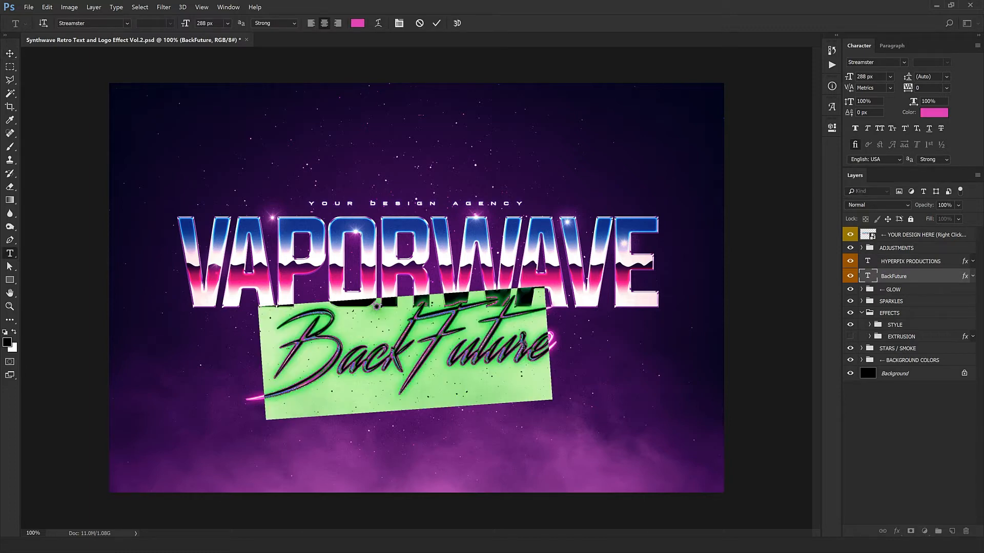
text(Best)
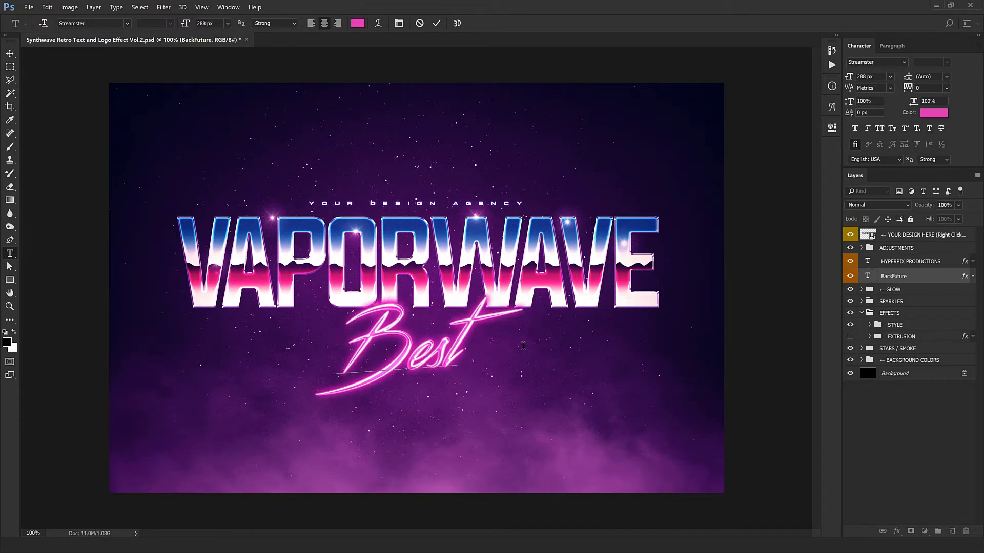
text( Albums)
key(ctrl+Return)
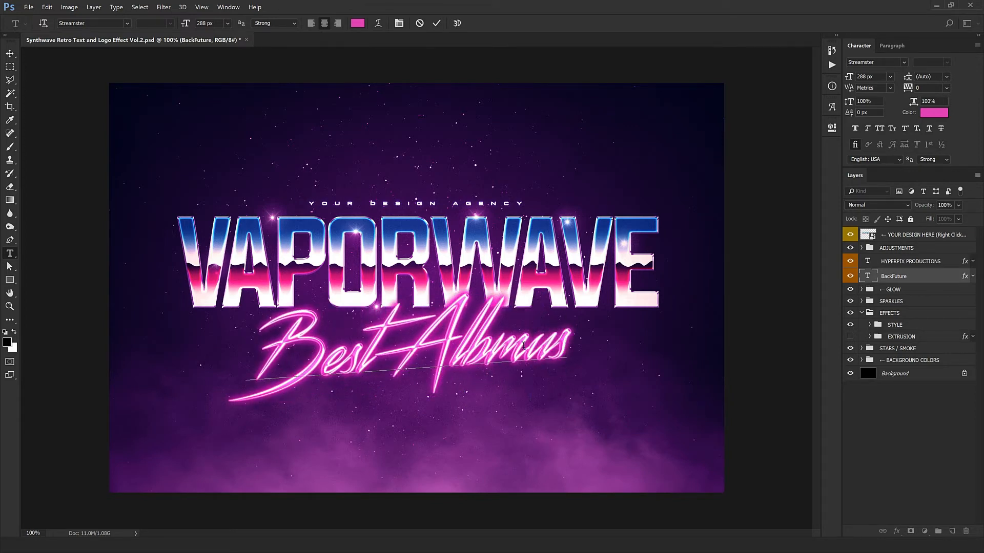
key(v)
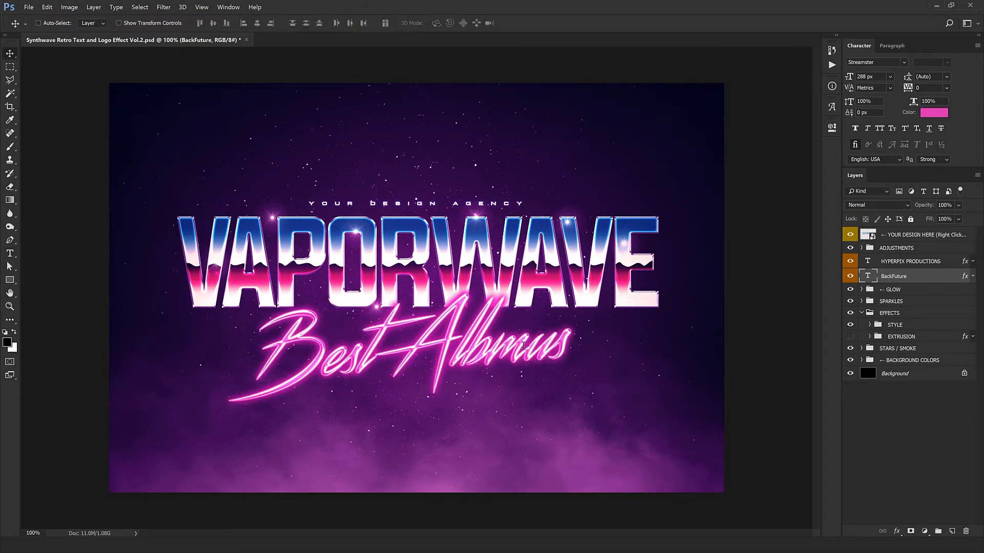
- Preview the Color Fill layer in the GLOW group by toggling its visibility, closing the group when done
click(862, 289)
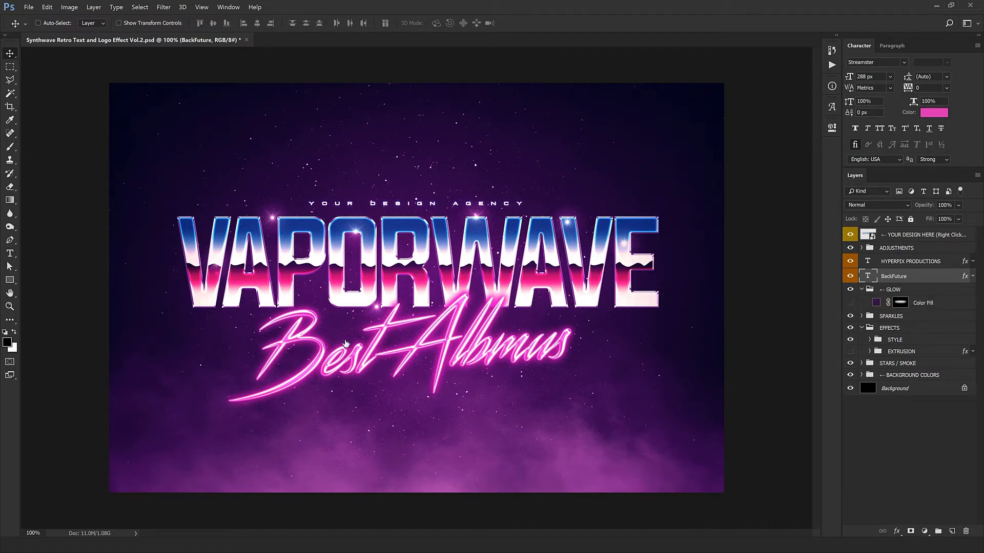
click(851, 303)
click(850, 304)
click(850, 304)
click(862, 290)
- Reposition the individual Sparkle groups inside SPARKLES onto different corners and edges of the VAPORWAVE letters
click(861, 301)
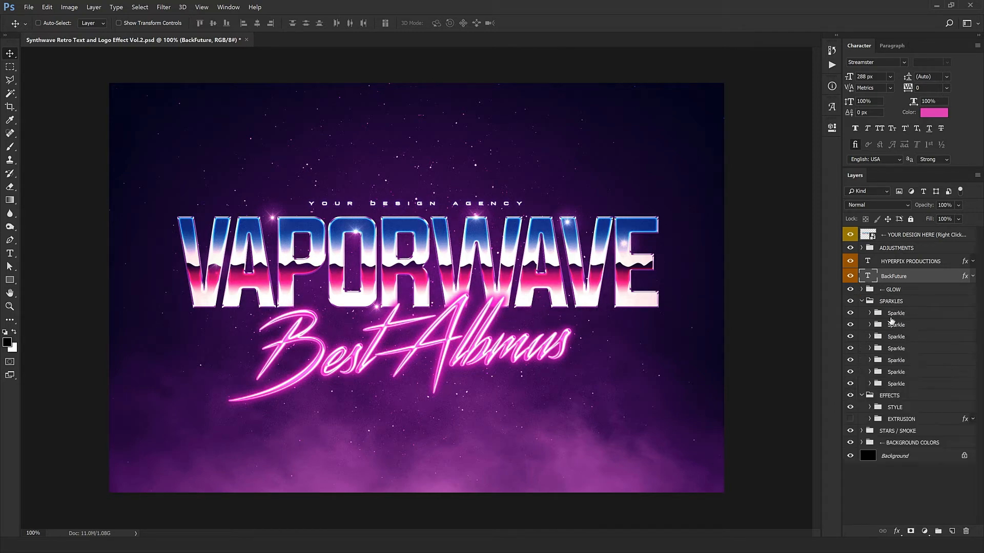
click(892, 316)
drag(384, 350, 405, 306)
click(909, 328)
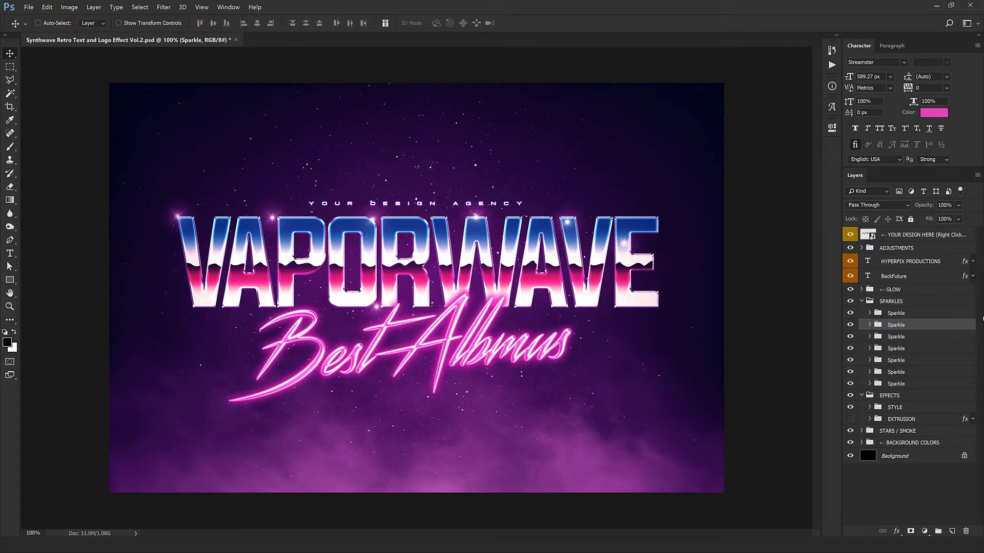
click(909, 340)
drag(423, 342, 447, 413)
click(900, 352)
mouse_move(477, 379)
mouse_down()
mouse_move(489, 402)
mouse_move(495, 385)
mouse_up()
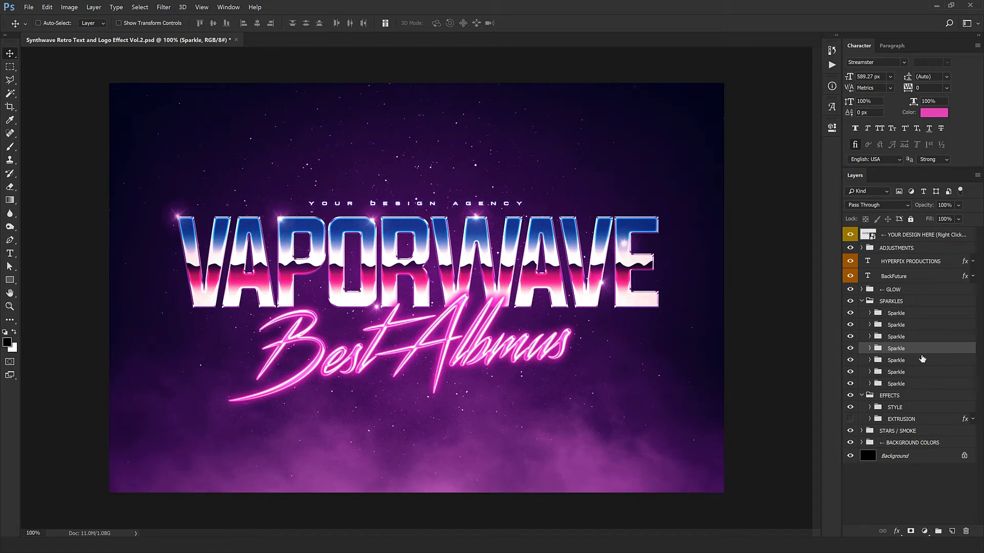
click(912, 362)
drag(399, 336, 509, 310)
click(907, 372)
drag(484, 376, 339, 270)
- Duplicate the lowest Sparkle group four times and collapse the SPARKLES group
click(917, 384)
key(ctrl+j)
key(ctrl+j)
key(ctrl+j)
key(ctrl+j)
click(861, 302)
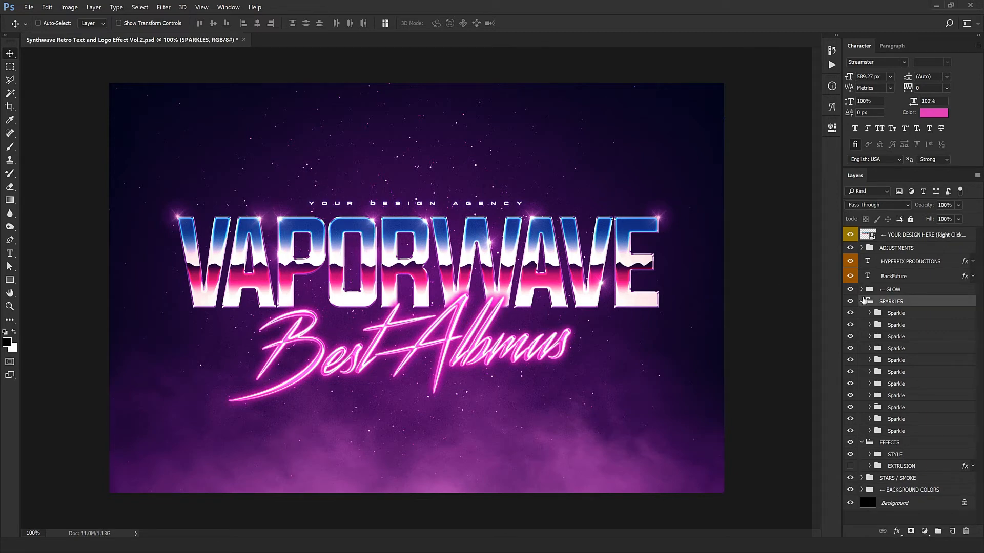
click(861, 302)
- Preview the artwork with the STARS / SMOKE group hidden and shown, and examine the layers in BACKGROUND COLORS
click(926, 314)
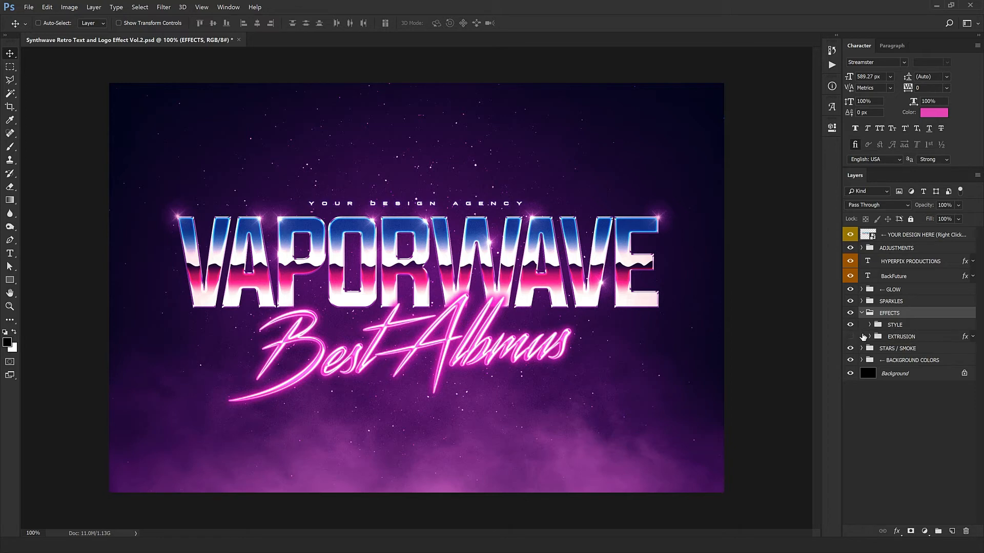
click(862, 349)
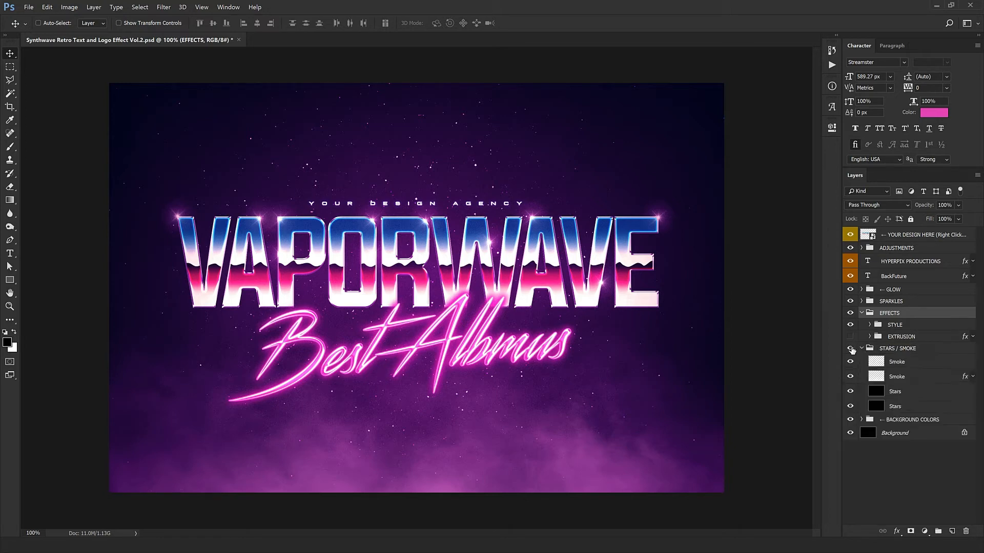
click(850, 348)
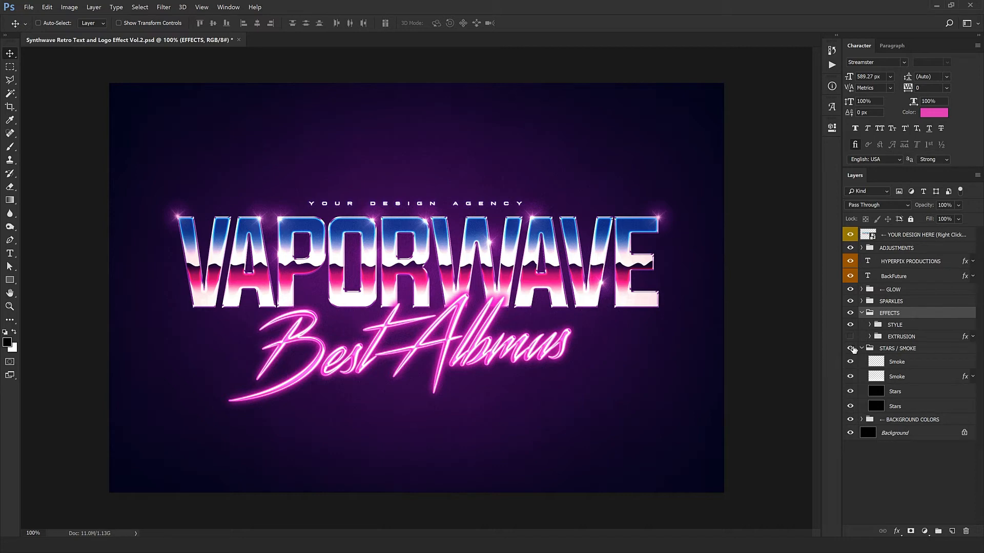
click(850, 348)
click(861, 420)
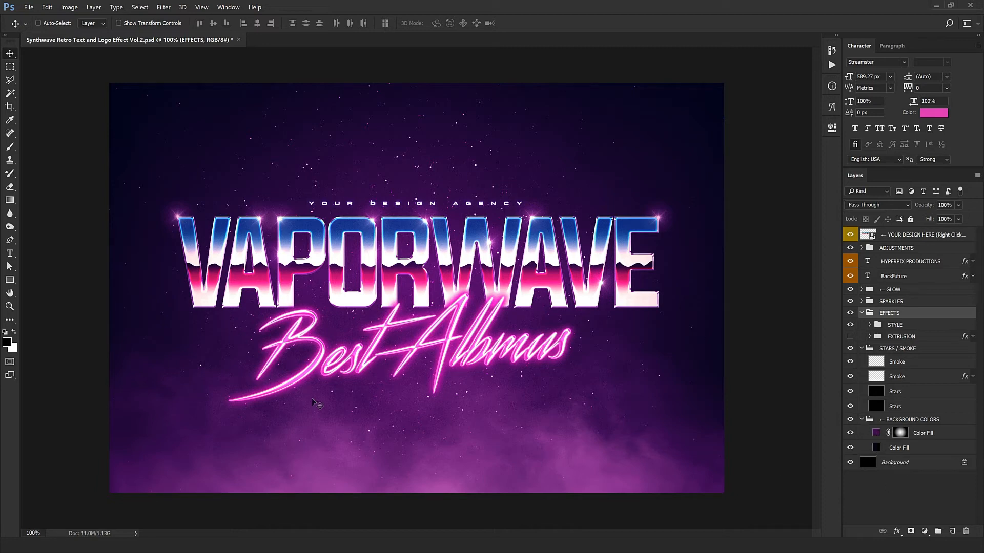
click(861, 419)
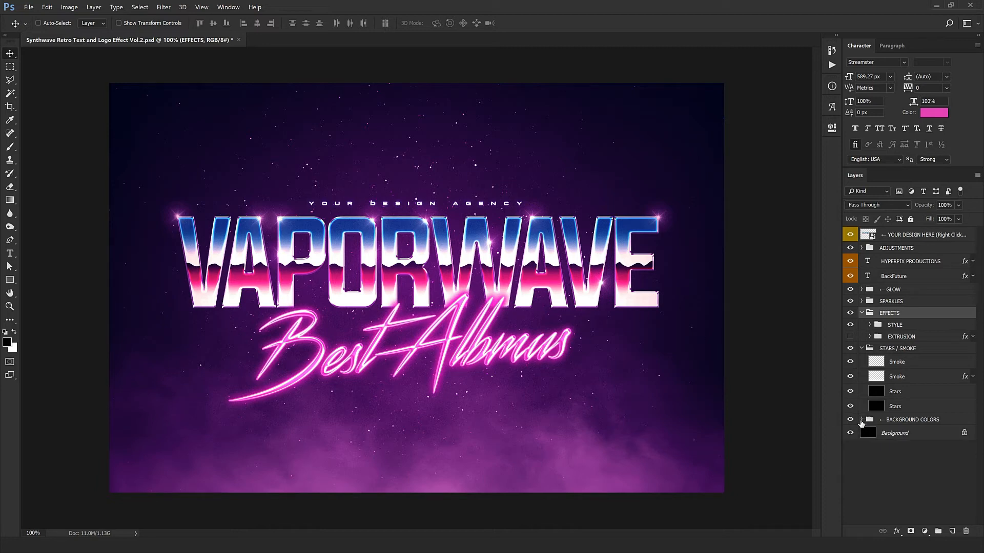
- Collapse the STARS / SMOKE group, show the EXTRUSION group and collapse the EFFECTS group
click(874, 345)
click(861, 348)
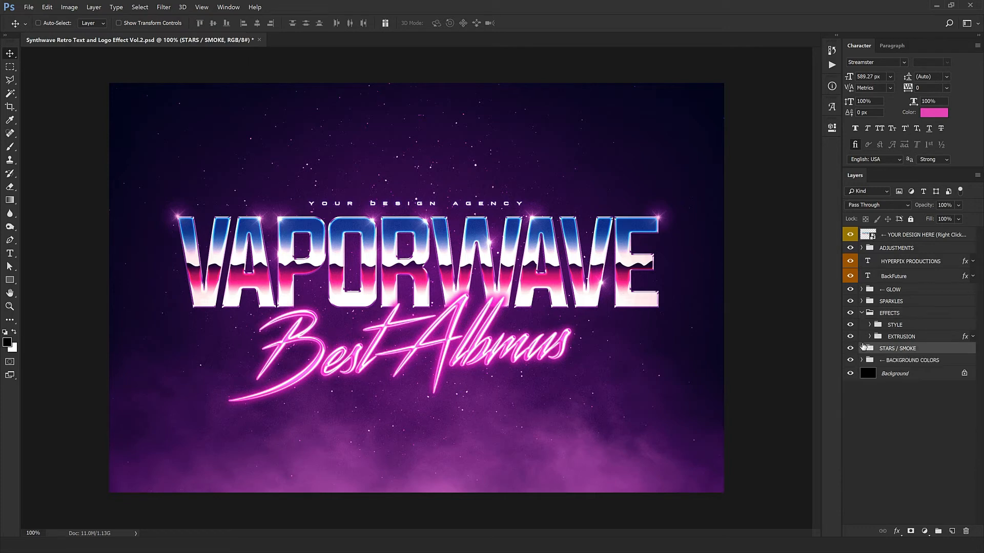
click(861, 313)
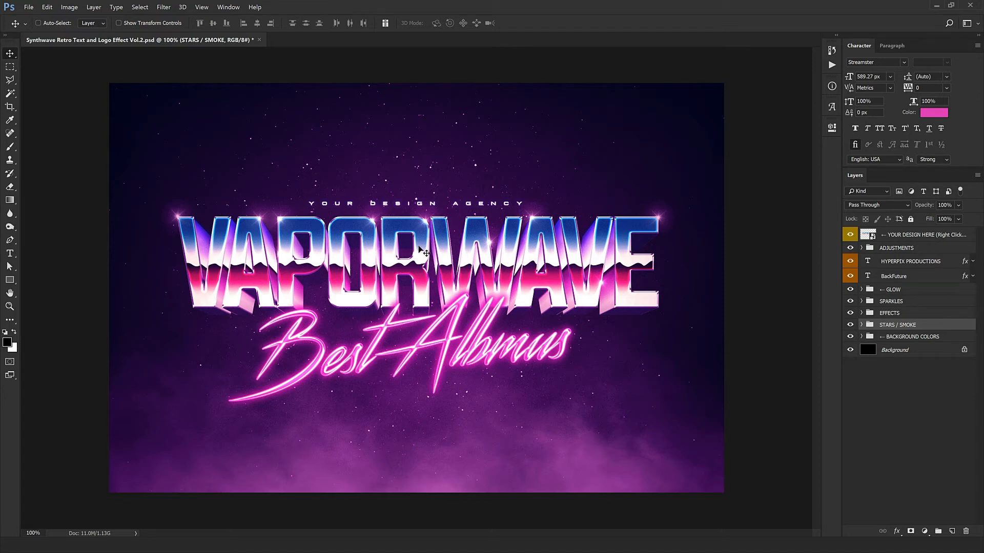
- Open the contents of the YOUR DESIGN HERE smart object, and open Logo.png from the Logo folder in Photoshop
click(869, 236)
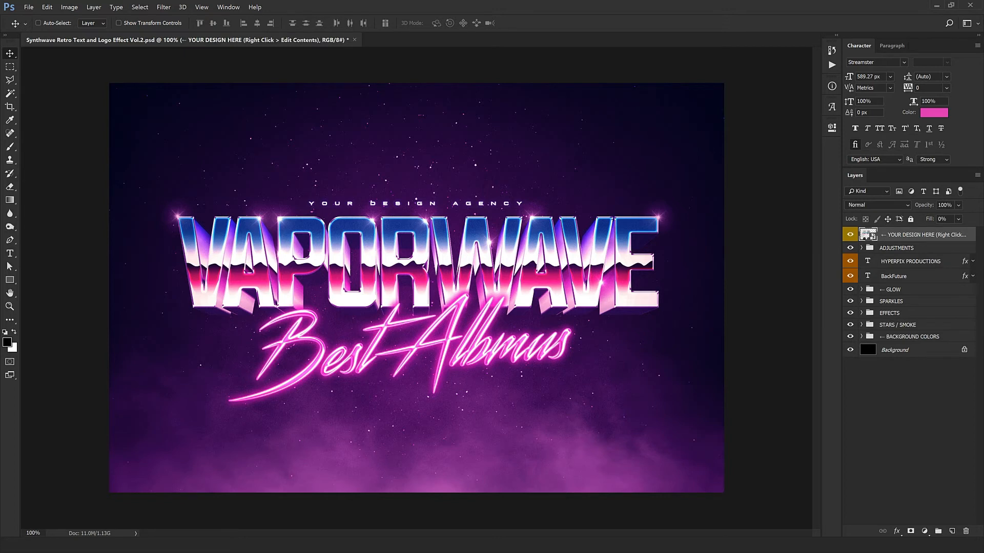
double_click(869, 235)
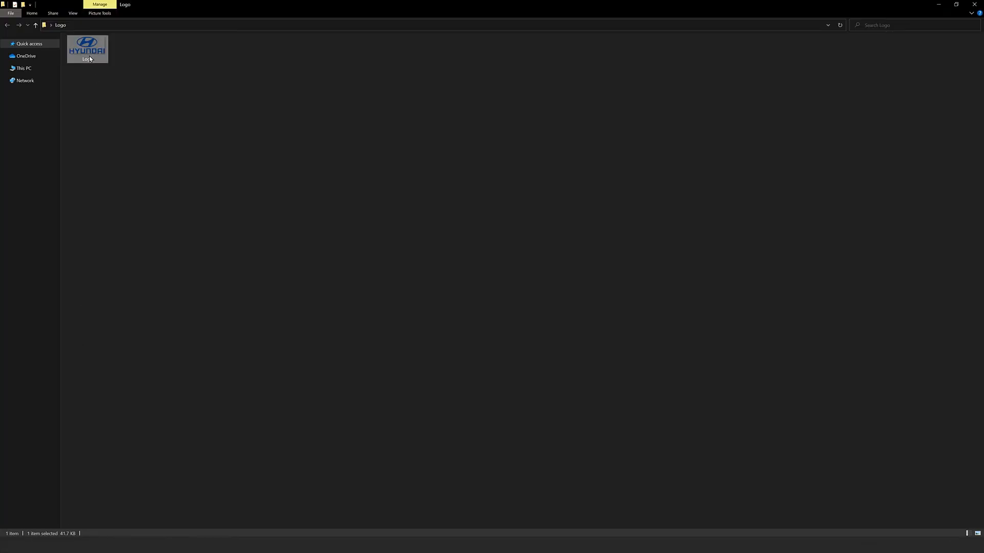
right_click(90, 56)
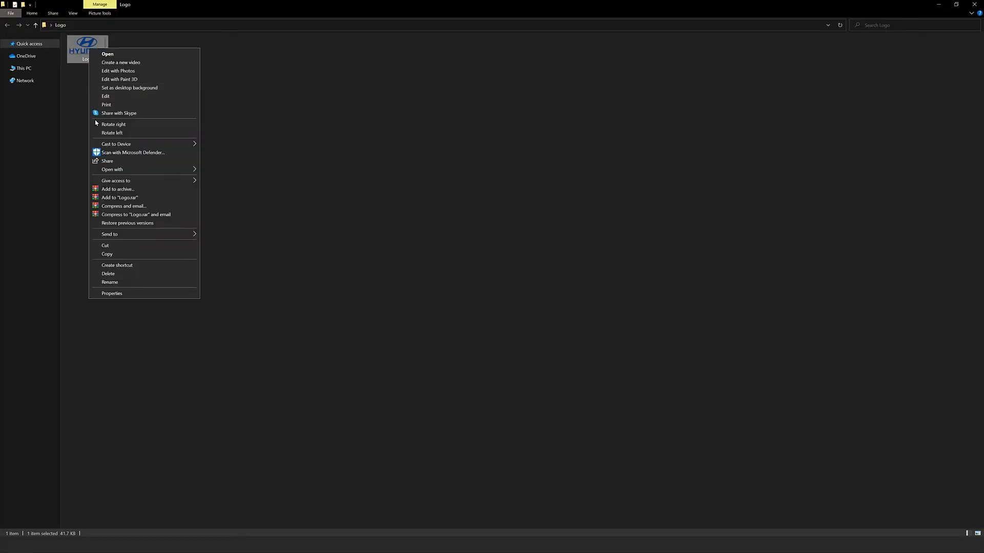
mouse_move(113, 174)
click(240, 178)
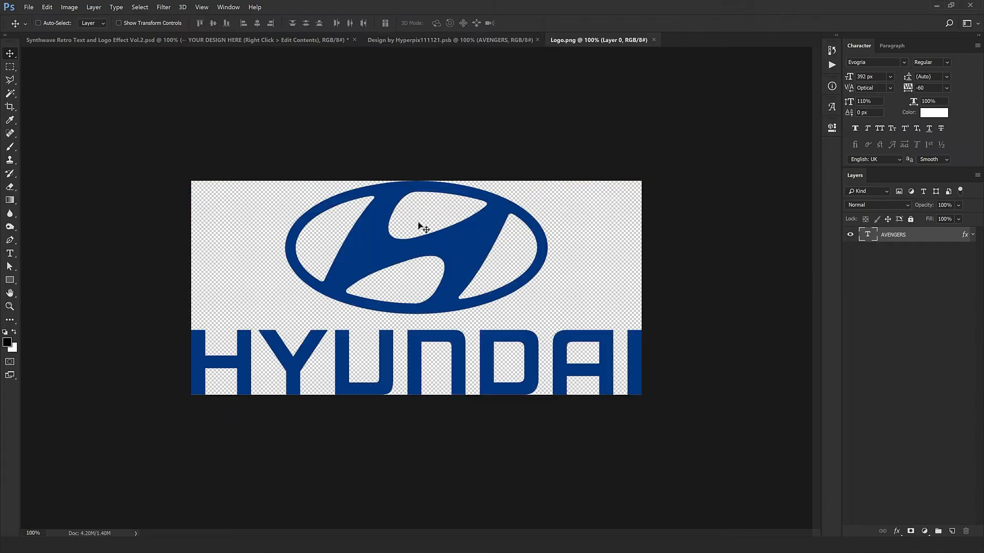
- Bring the Hyundai logo into the smart object document, show the guides and centre the logo on the vertical guide
drag(468, 237, 455, 192)
key(ctrl+l)
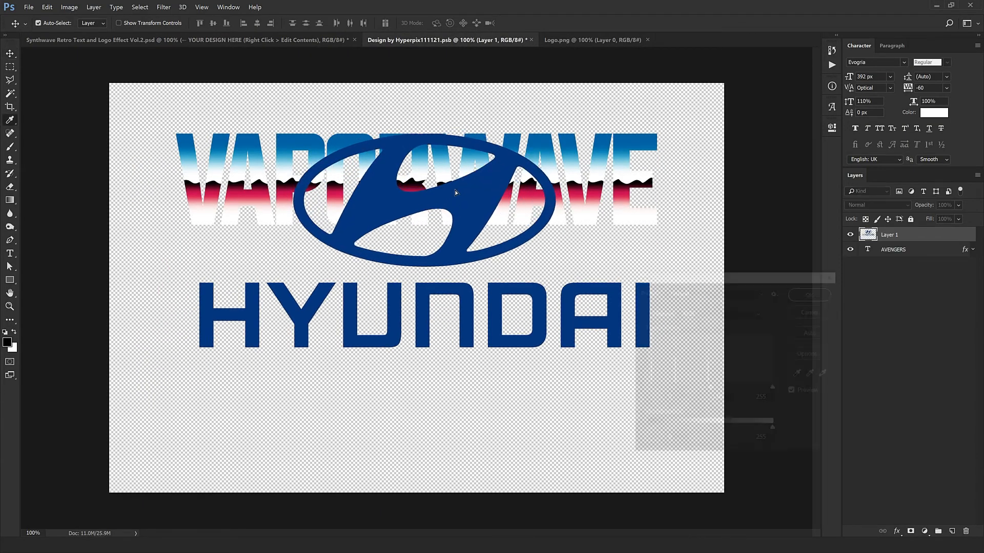
key(Escape)
key(ctrl+semicolon)
key(ctrl+t)
drag(456, 192, 444, 190)
key(Return)
- Move the VAPORWAVE text below the Hyundai logo and transfer the text layer's effects to the logo's Layer 1
click(912, 250)
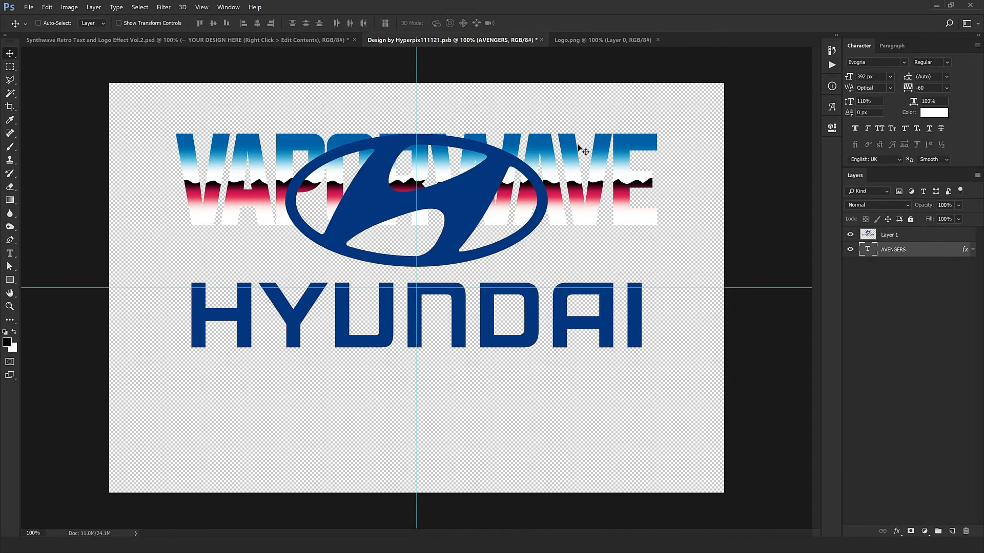
drag(604, 128, 538, 387)
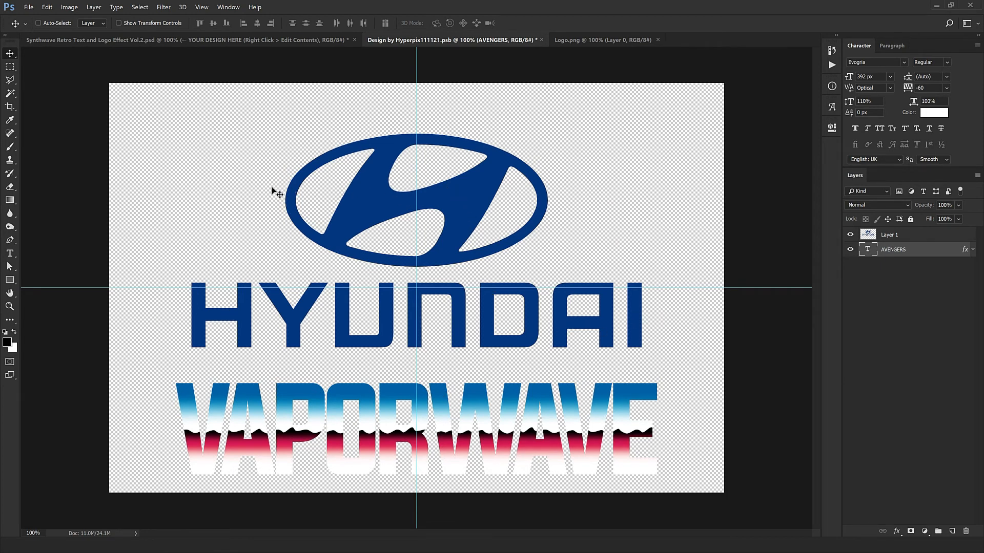
click(917, 235)
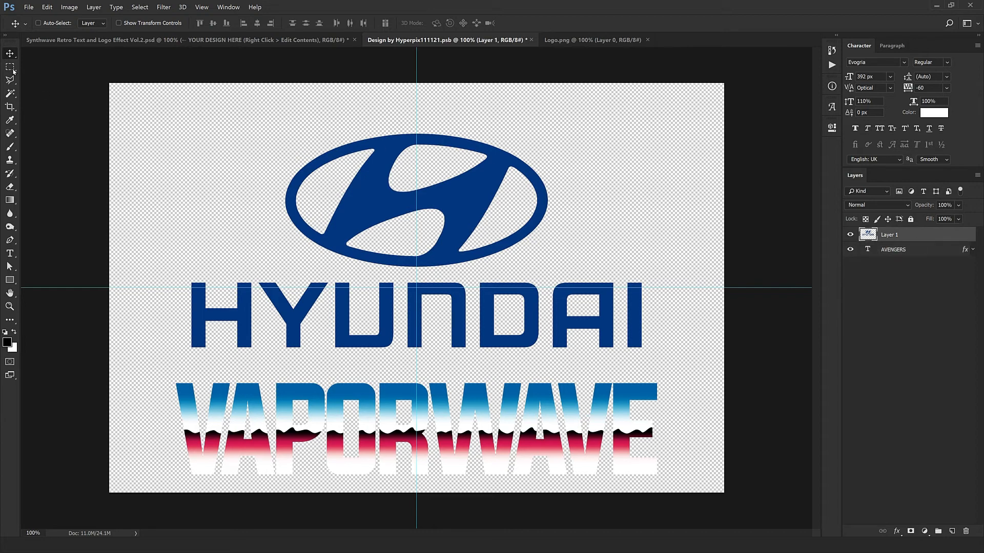
key(m)
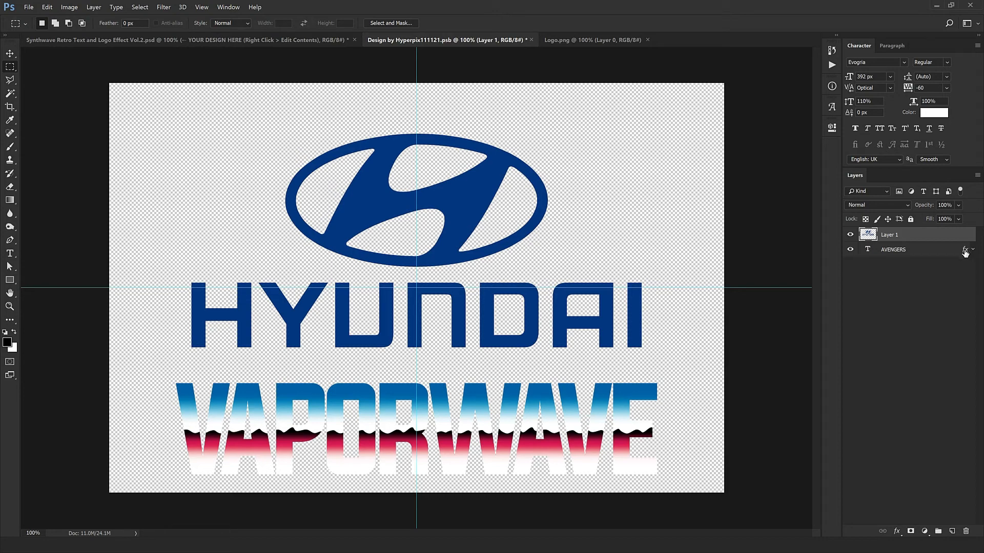
drag(965, 252, 968, 234)
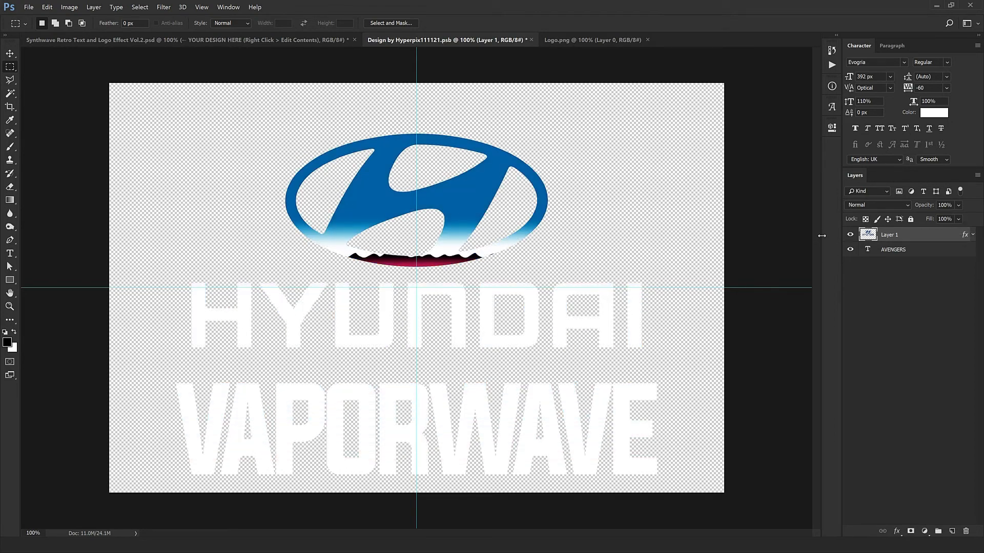
- Hide the AVENGERS text layer and reposition Layer 1's pattern overlay so its chrome bands cross the HYUNDAI lettering
click(912, 251)
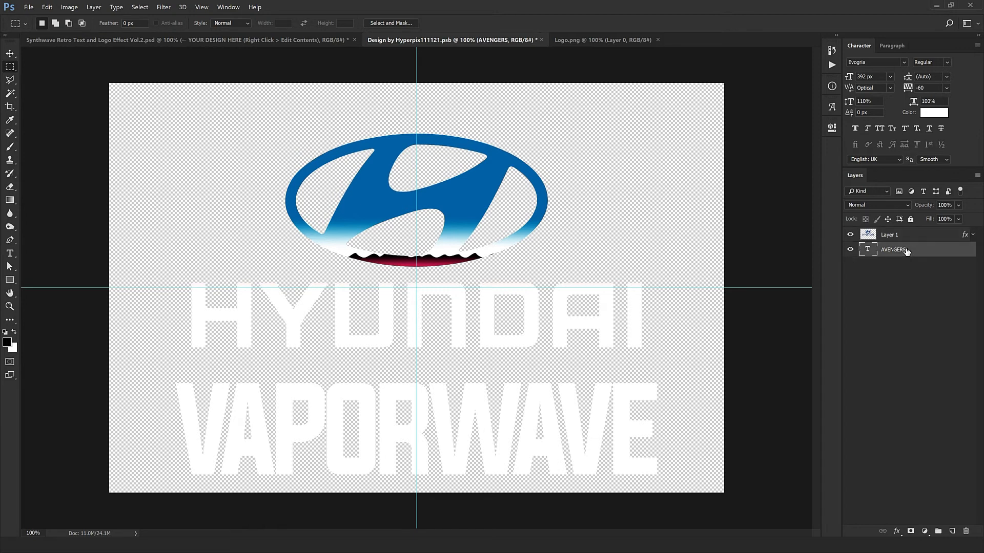
click(850, 250)
click(960, 236)
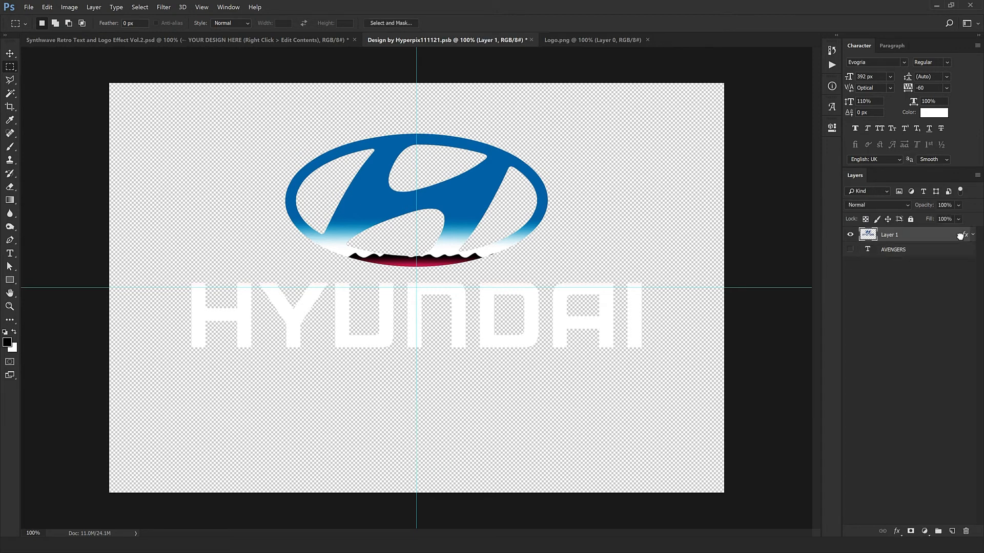
double_click(965, 236)
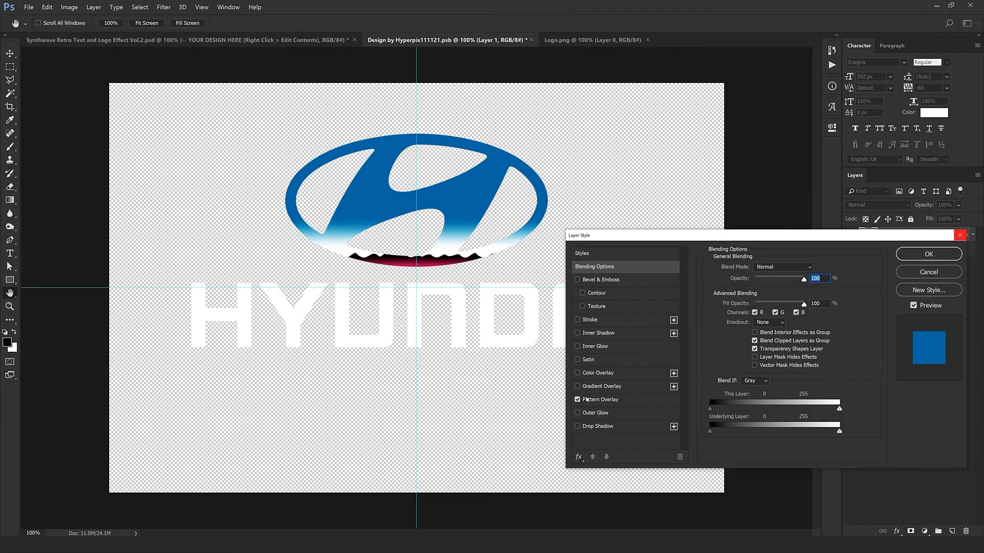
click(594, 400)
drag(441, 279, 435, 332)
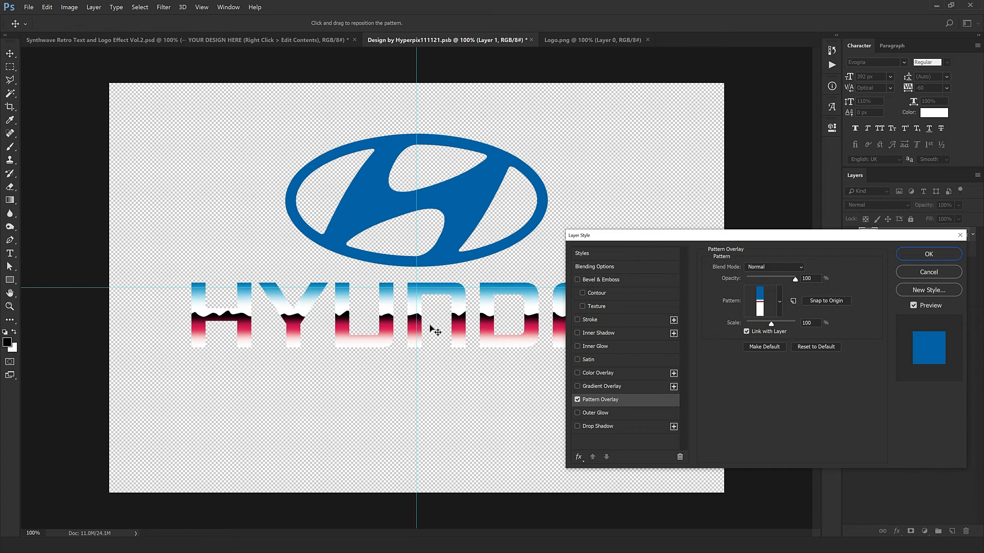
click(949, 258)
- Select the oval emblem with a rectangular marquee and cut it from Layer 1 to its own layer
key(m)
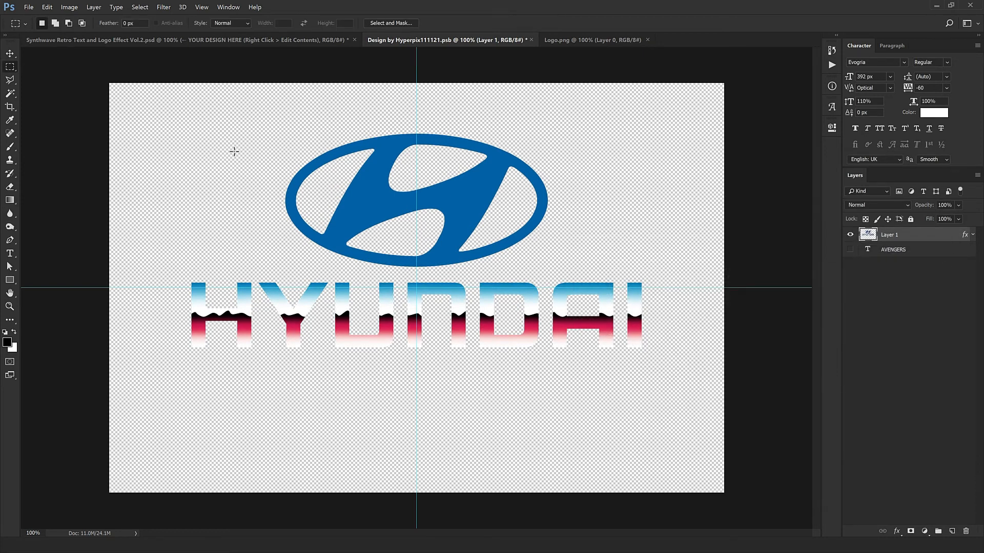
right_click(14, 70)
click(68, 69)
drag(209, 95, 610, 277)
key(v)
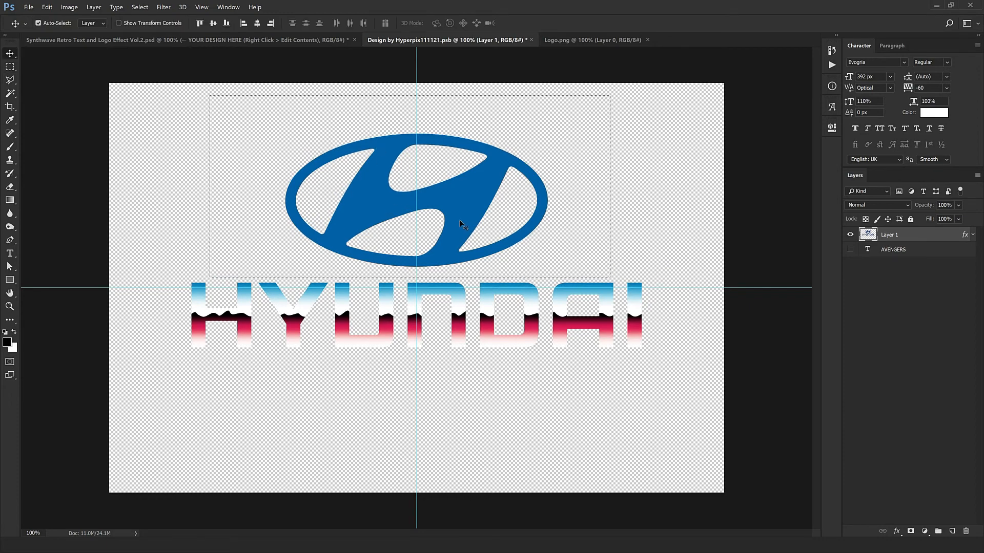
key(ctrl+j)
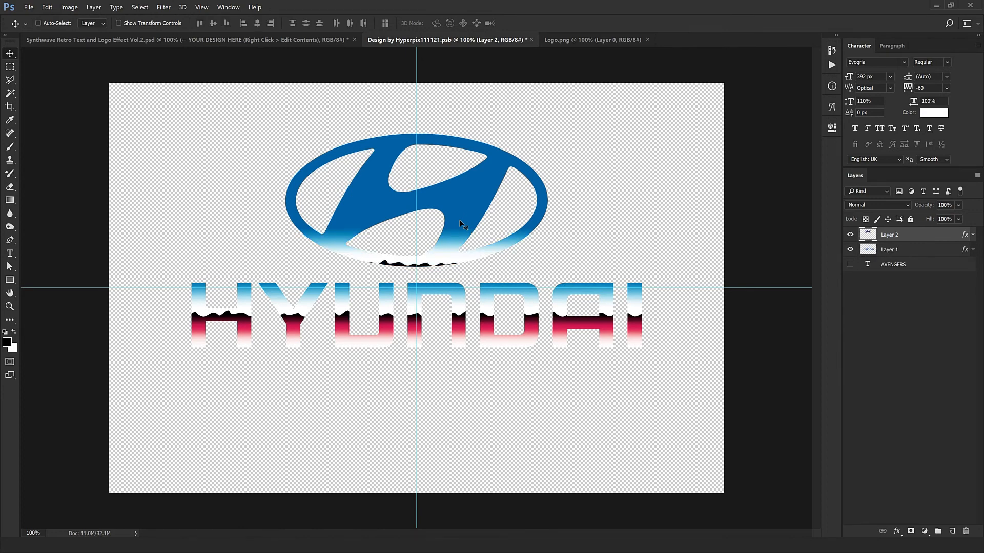
- Undo and redo the emblem's separation to compare the pattern overlay on the logo
key(ctrl+z)
key(ctrl+z)
key(ctrl+z)
key(ctrl+z)
key(ctrl+z)
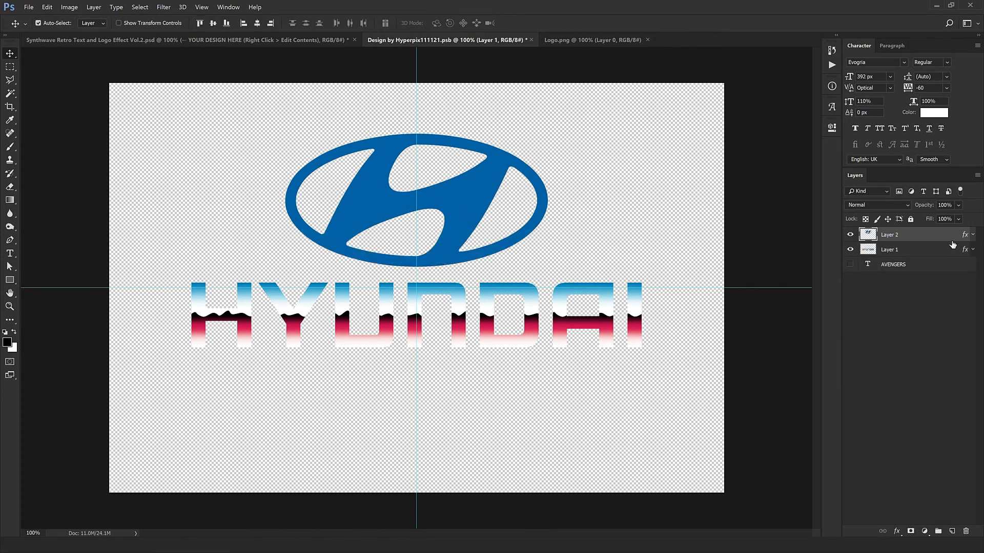
key(ctrl+z)
key(ctrl+z)
key(ctrl+z)
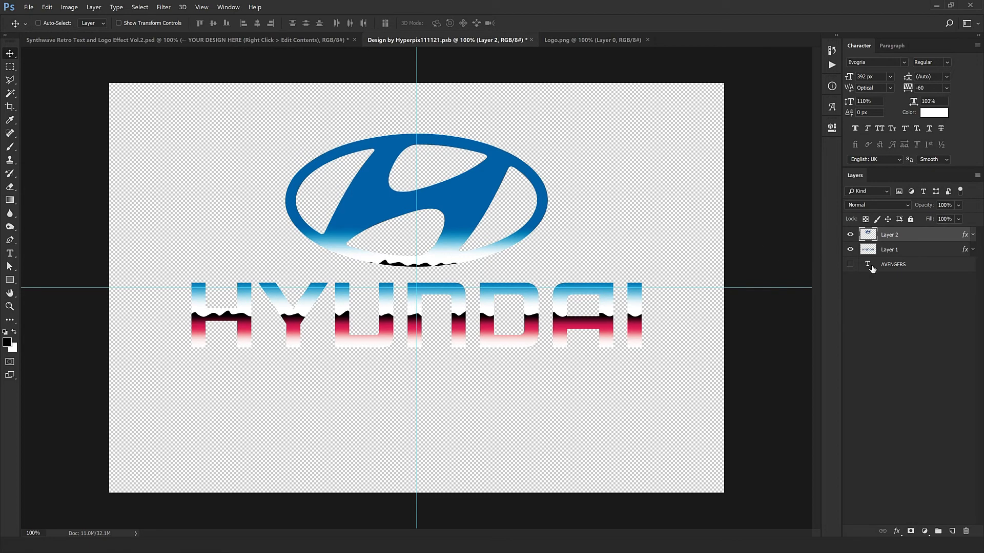
- Reposition Layer 2's pattern overlay so the chrome horizon runs through the middle of the emblem
double_click(961, 236)
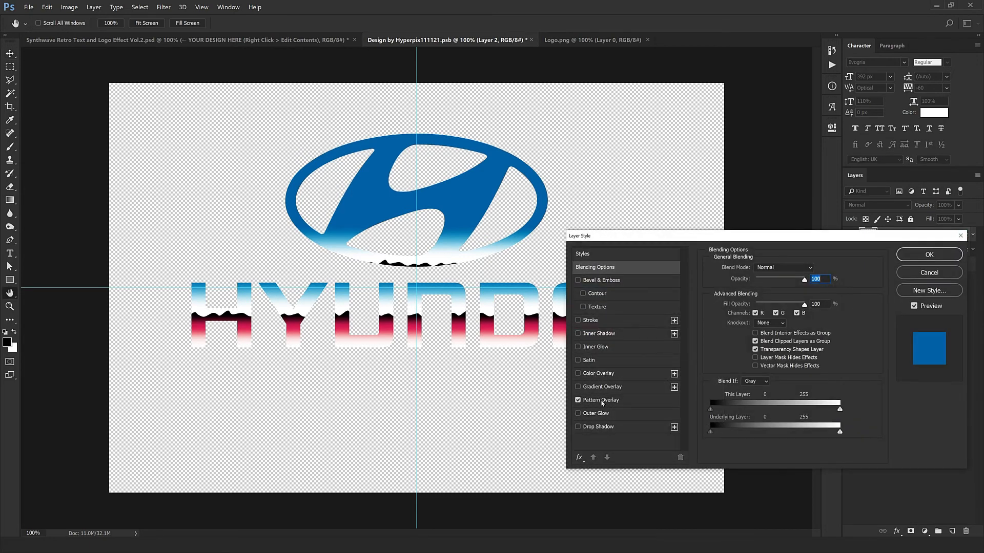
click(602, 403)
drag(496, 353, 484, 313)
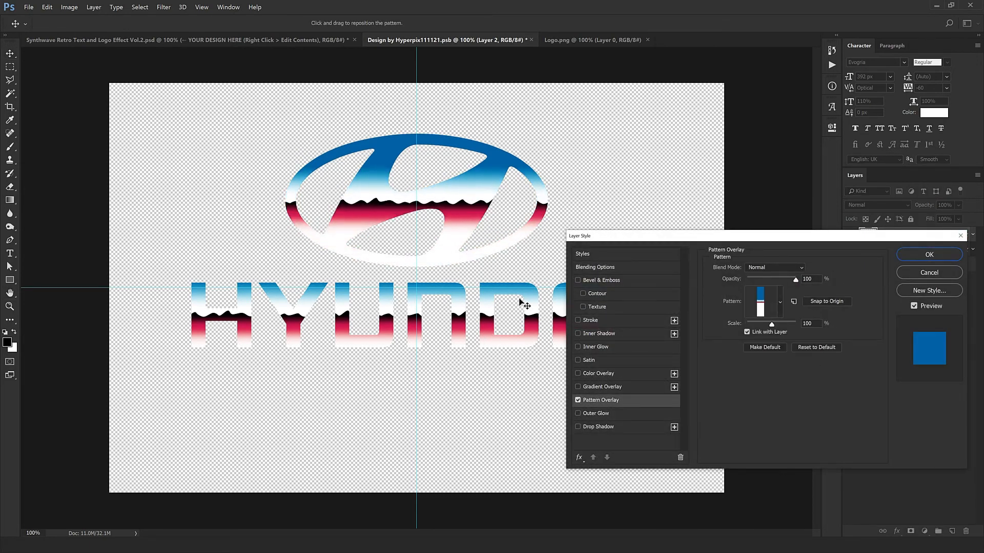
drag(513, 216, 435, 213)
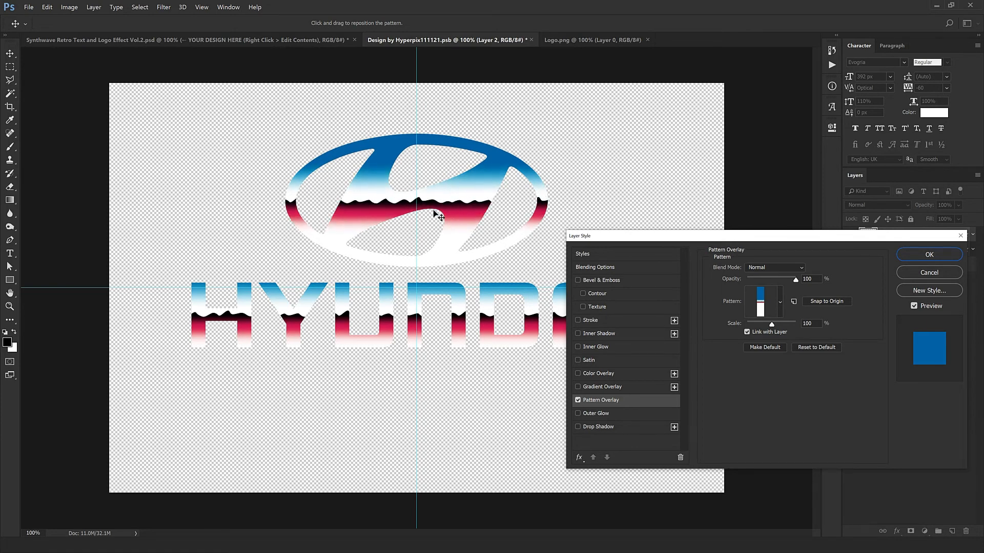
click(921, 257)
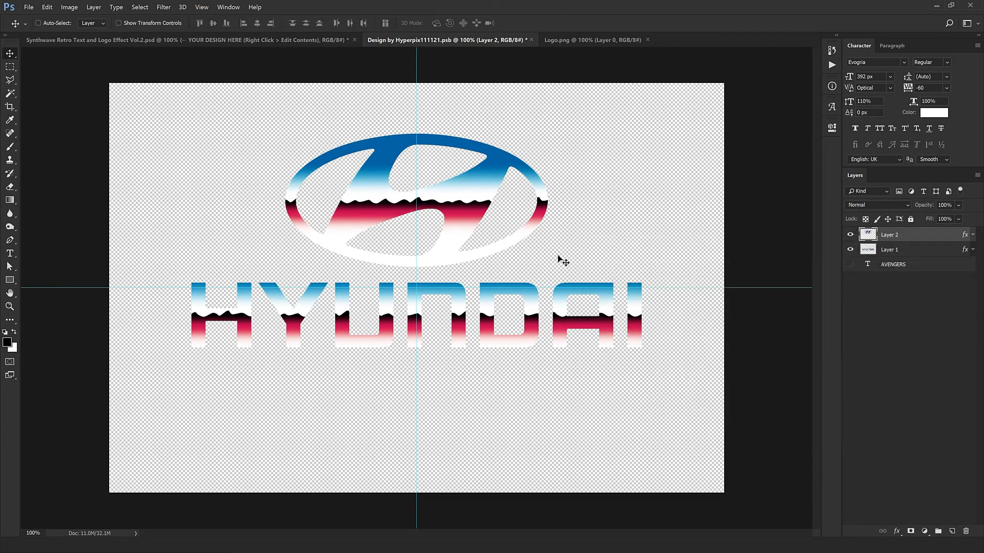
- Move the emblem and HYUNDAI lettering down together, and save and close the smart object after closing Logo.png
shift+click(889, 251)
drag(519, 241, 517, 265)
click(624, 39)
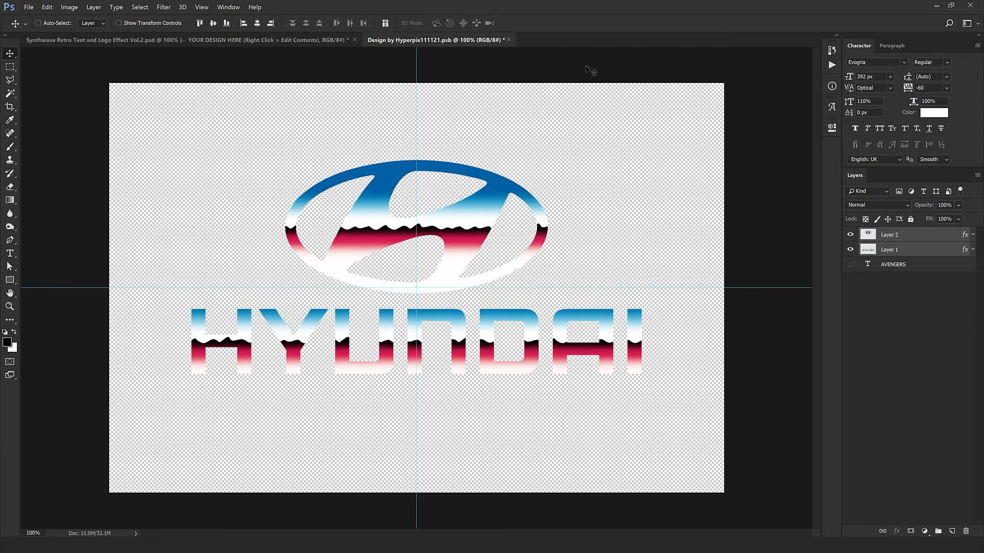
click(509, 40)
click(450, 203)
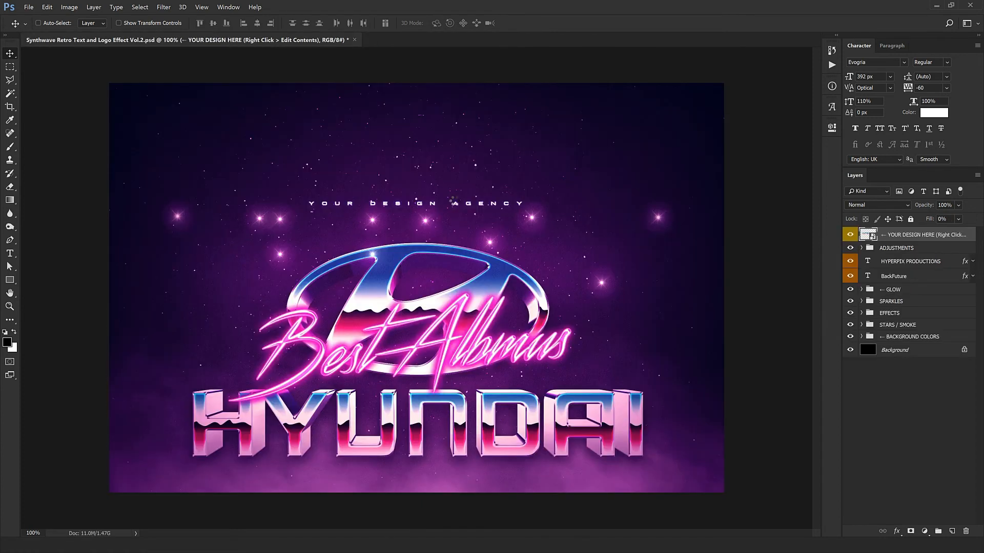
- Hide the EXTRUSION group and the BackFuture text layer, and move the EFFECTS group up to the middle of the canvas
click(860, 313)
click(861, 313)
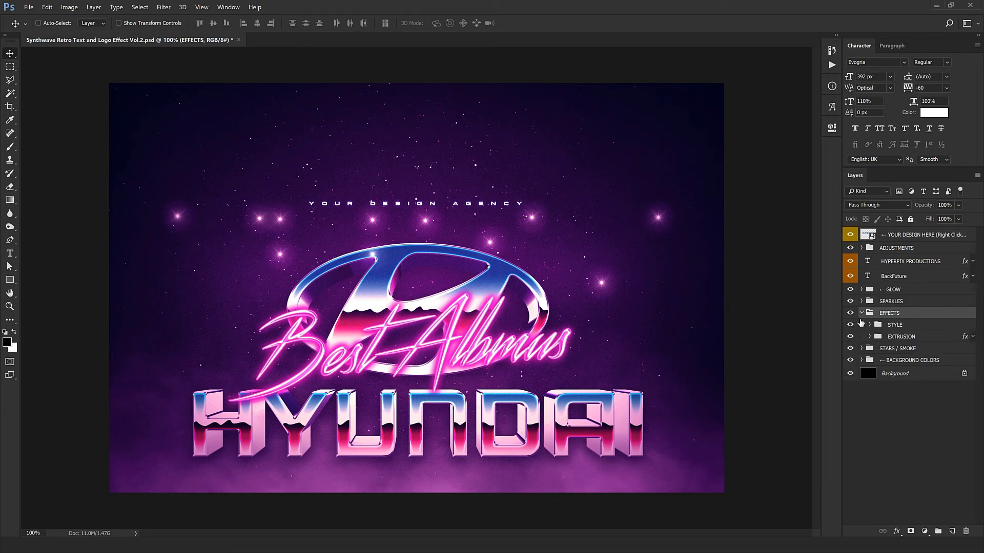
click(850, 337)
drag(463, 307, 462, 219)
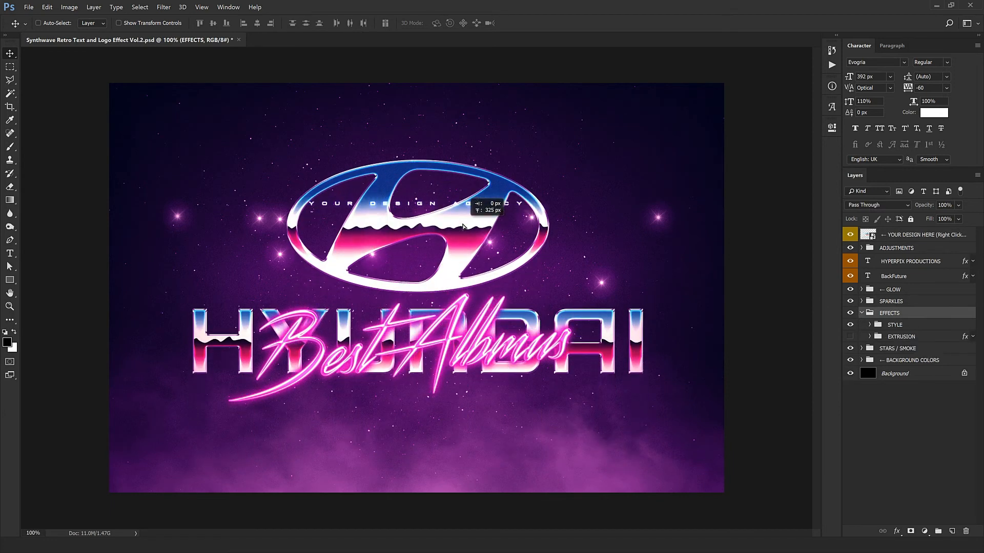
click(852, 275)
- Move the YOUR DESIGN AGENCY tagline below the HYUNDAI lettering and nudge the EFFECTS group slightly down towards it
click(911, 261)
drag(538, 161, 502, 357)
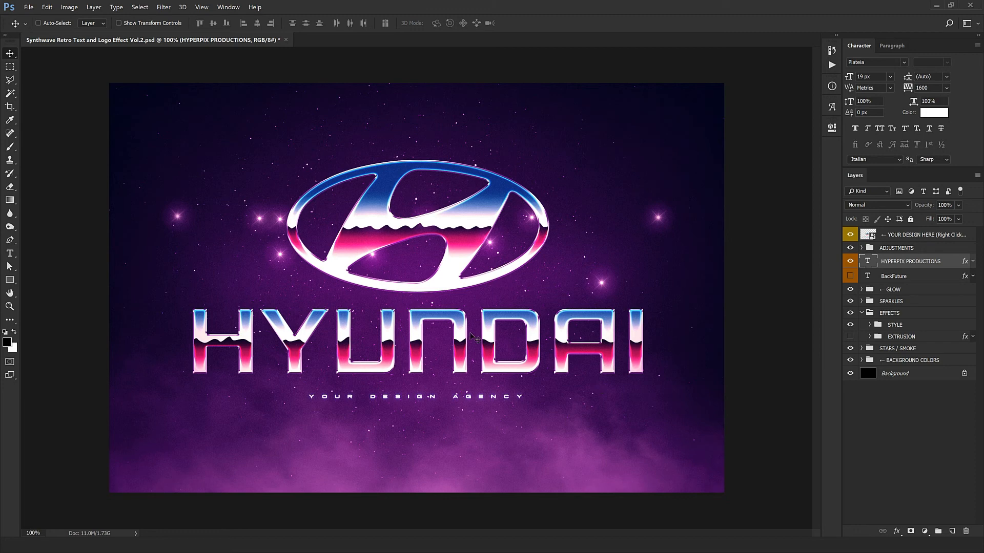
click(902, 315)
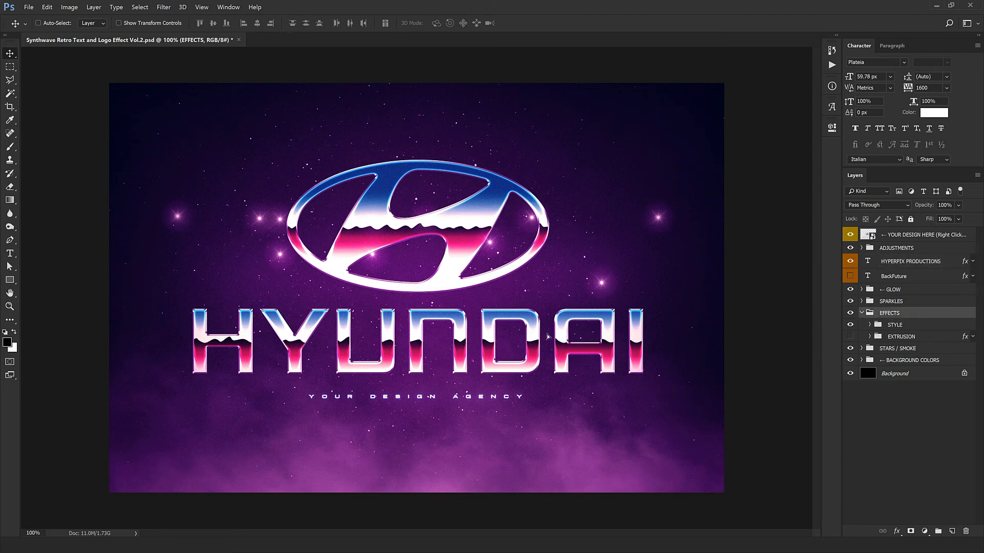
drag(548, 333, 548, 338)
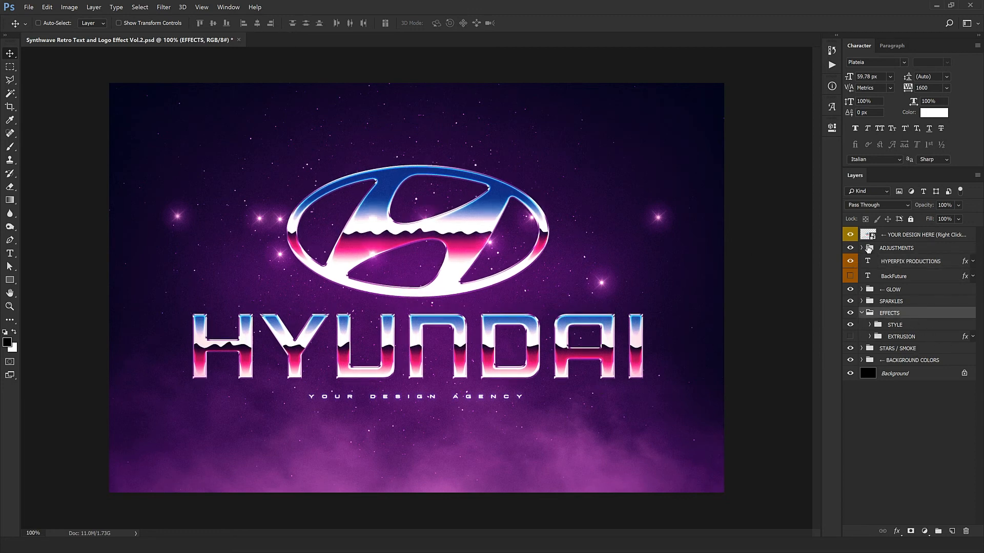
- Delete every Sparkle group in the SPARKLES group except the first one
click(861, 303)
click(902, 325)
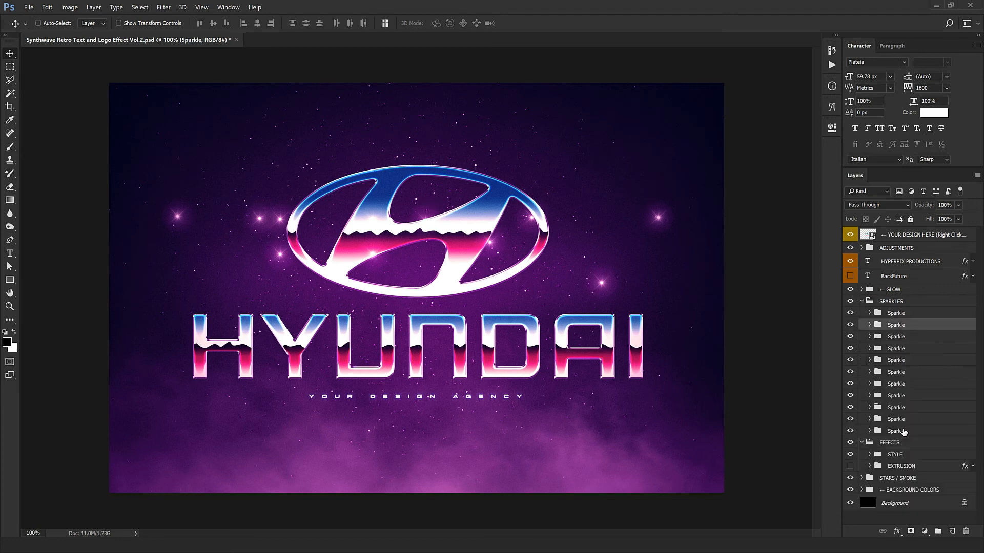
shift+click(905, 432)
click(964, 533)
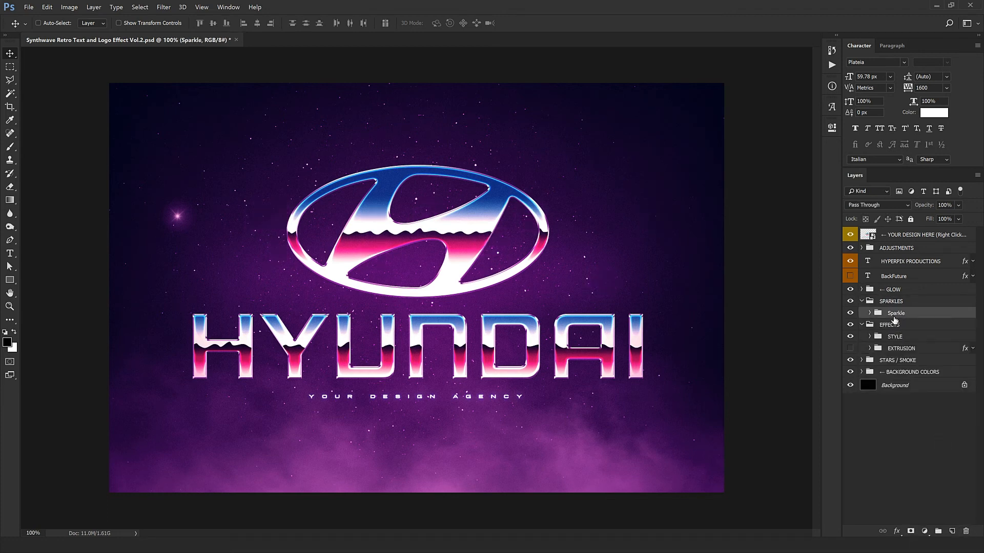
- Place the remaining sparkle on the emblem's left edge, duplicate it onto highlights across the emblem and HYUNDAI letters, and collapse the SPARKLES group
drag(167, 361, 277, 351)
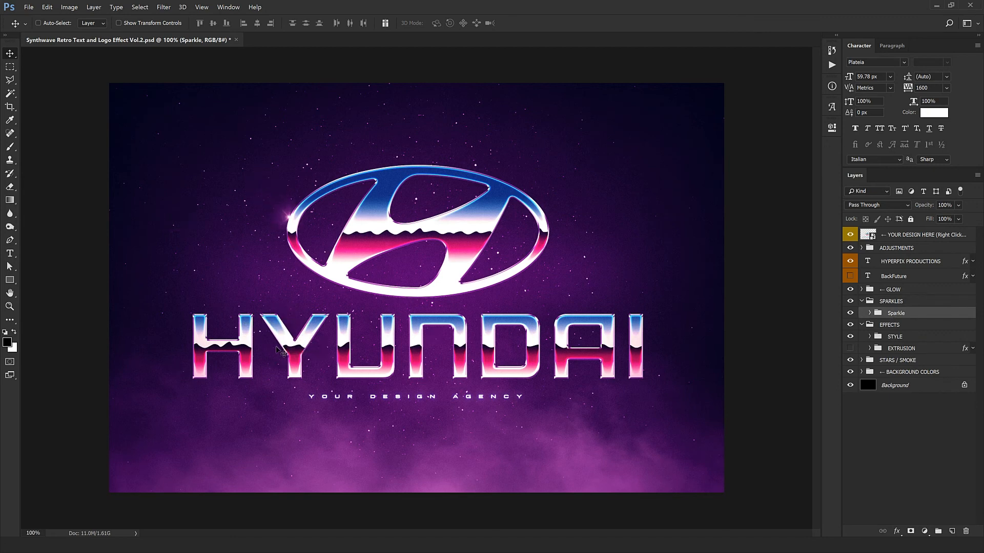
drag(262, 317, 359, 331)
drag(416, 344, 485, 339)
drag(544, 312, 416, 422)
drag(456, 395, 431, 397)
drag(464, 364, 367, 370)
drag(338, 394, 672, 413)
drag(668, 401, 398, 245)
drag(443, 211, 402, 385)
drag(410, 353, 267, 353)
drag(227, 402, 374, 297)
drag(334, 346, 443, 363)
drag(495, 331, 561, 416)
drag(500, 406, 356, 406)
drag(507, 404, 367, 392)
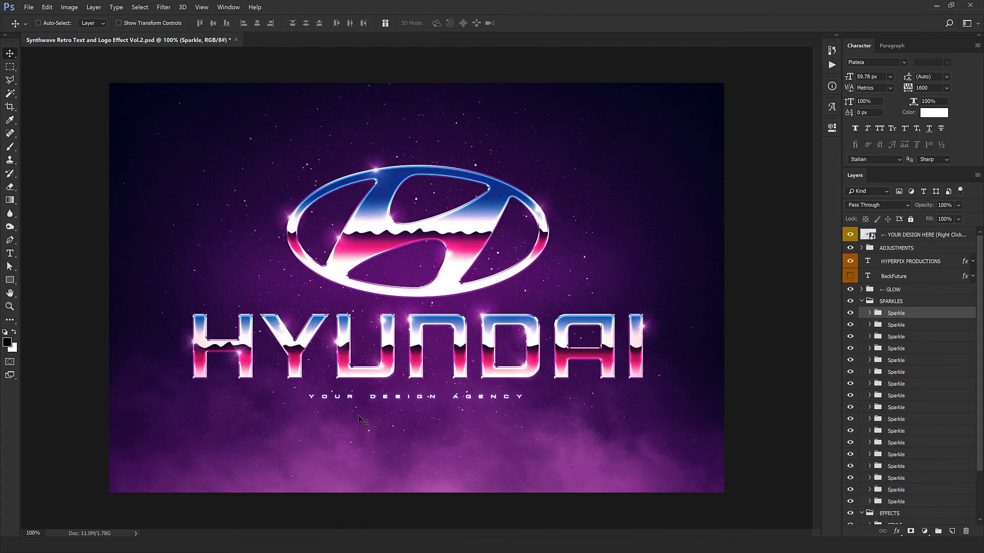
click(861, 306)
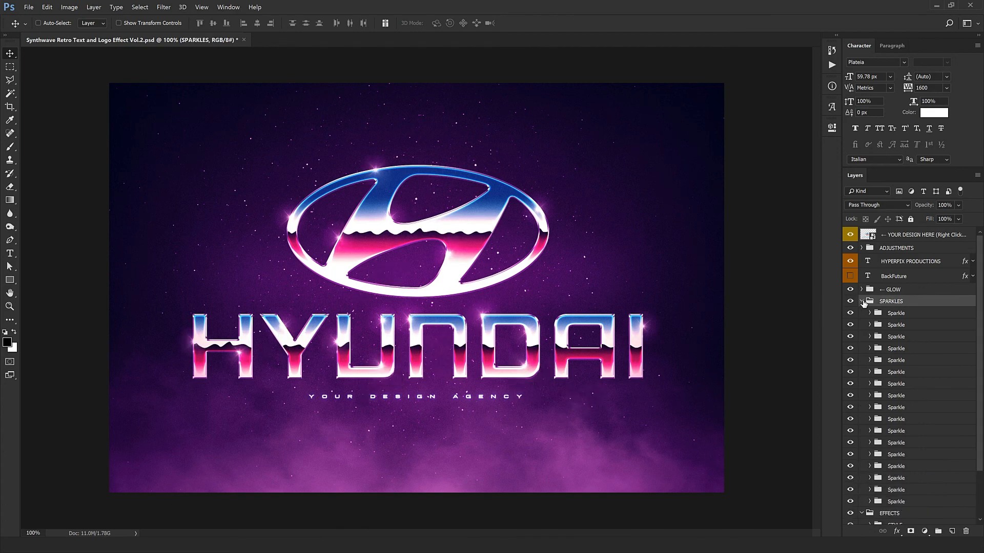
click(861, 302)
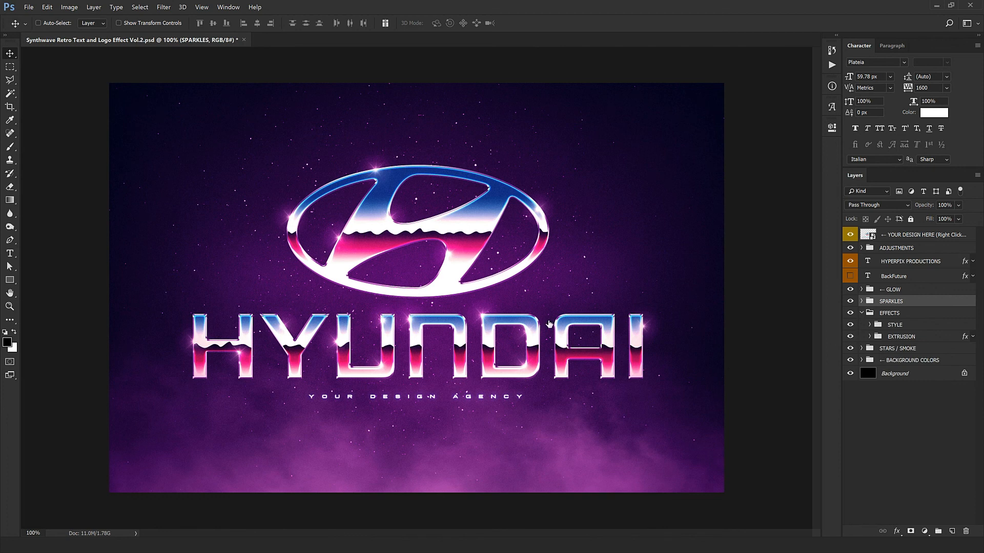